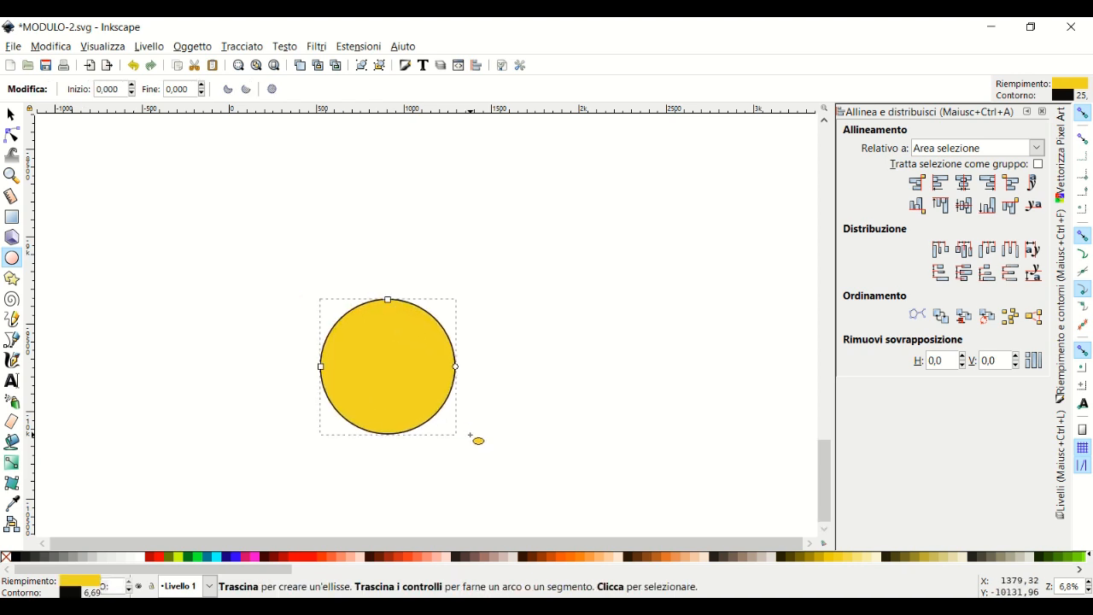
# Step: Duplicate the yellow circle and shrink the copy to about 487 mm in diameter inside the original's lower-right part
pyautogui.click(11, 113)
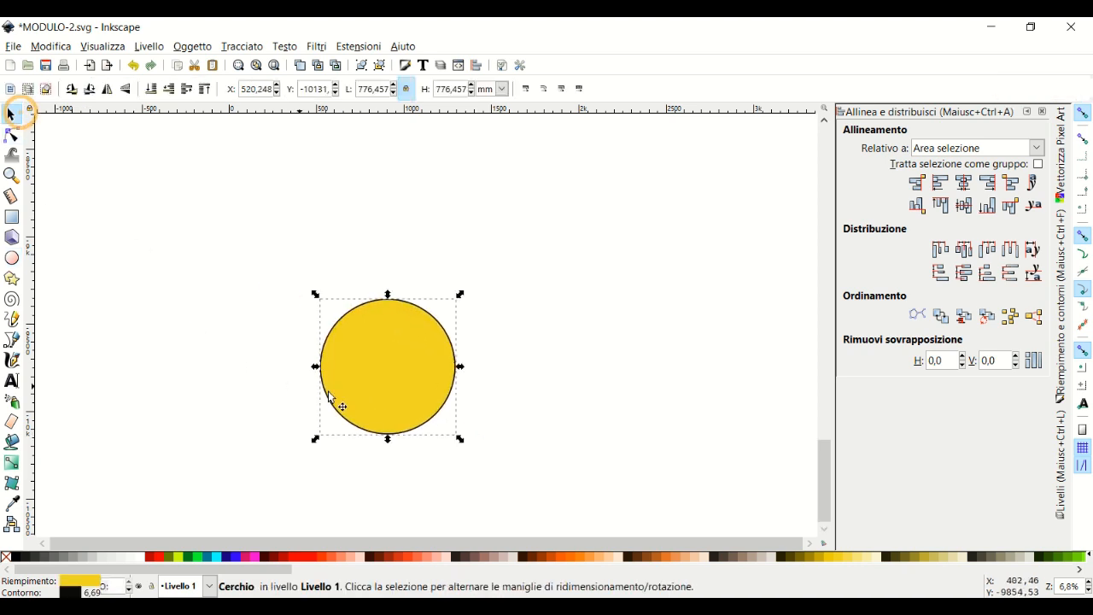
pyautogui.rightClick(399, 389)
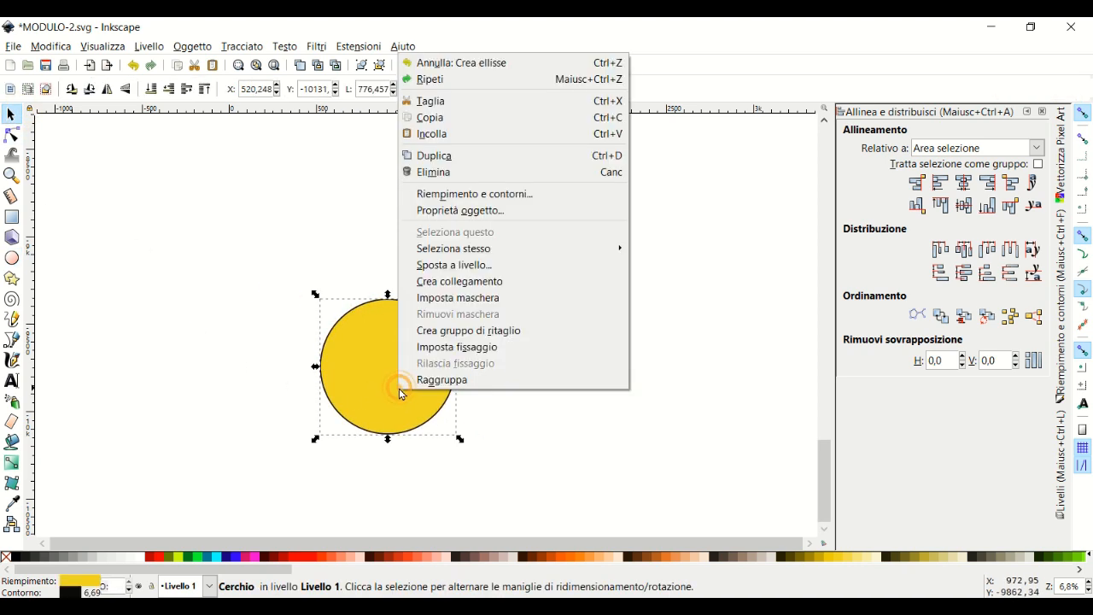
pyautogui.click(435, 162)
pyautogui.moveTo(315, 296); pyautogui.dragTo(368, 347)
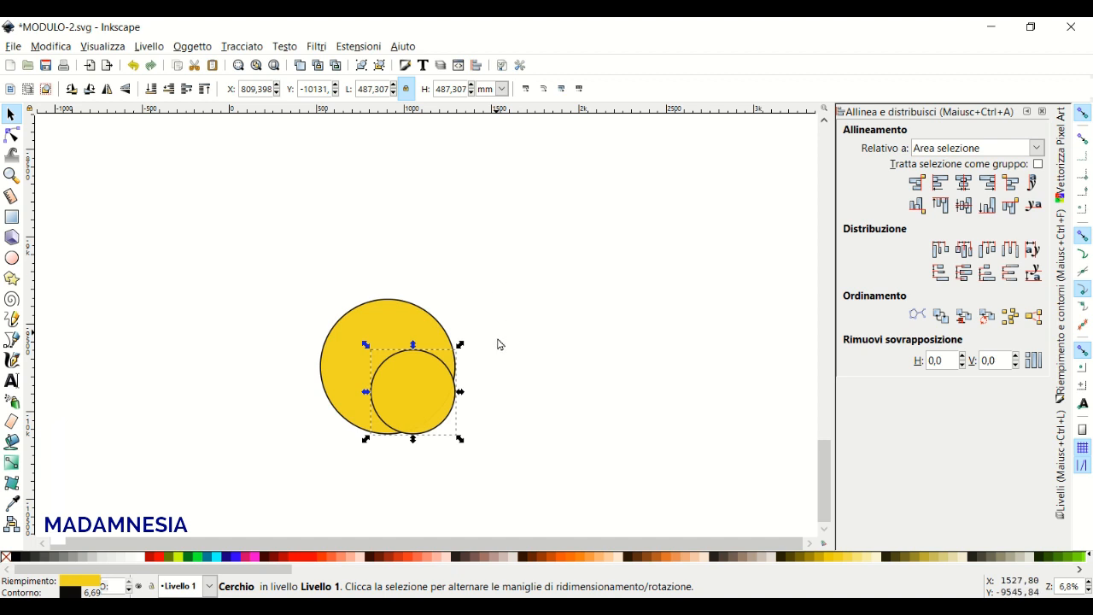
# Step: Subtract the small circle from the large one with the Difference operation to cut a crescent
pyautogui.moveTo(514, 209); pyautogui.dragTo(261, 480)
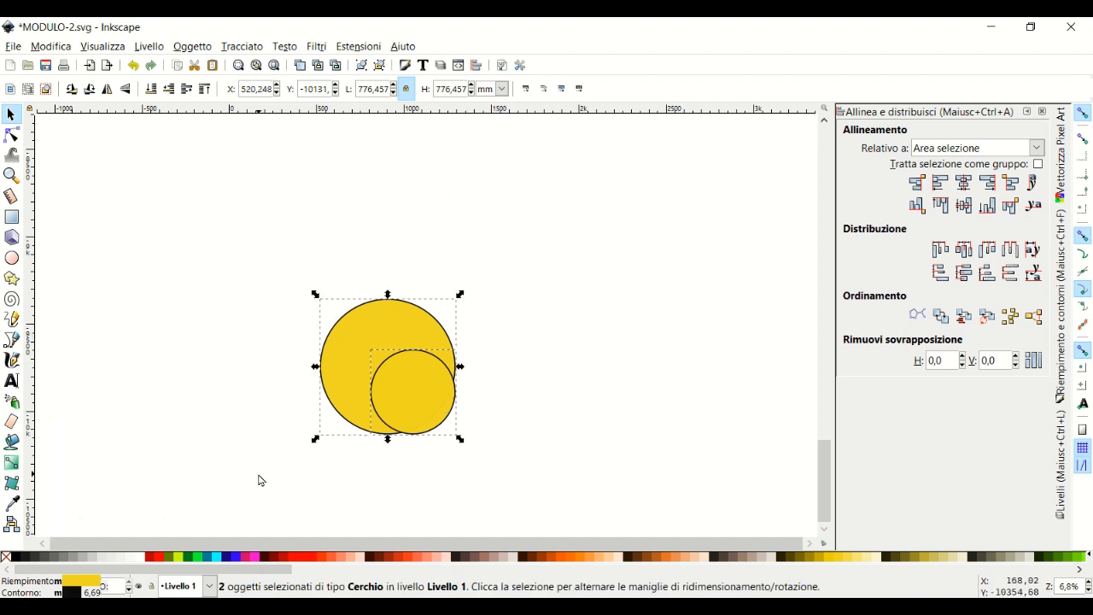
pyautogui.click(240, 48)
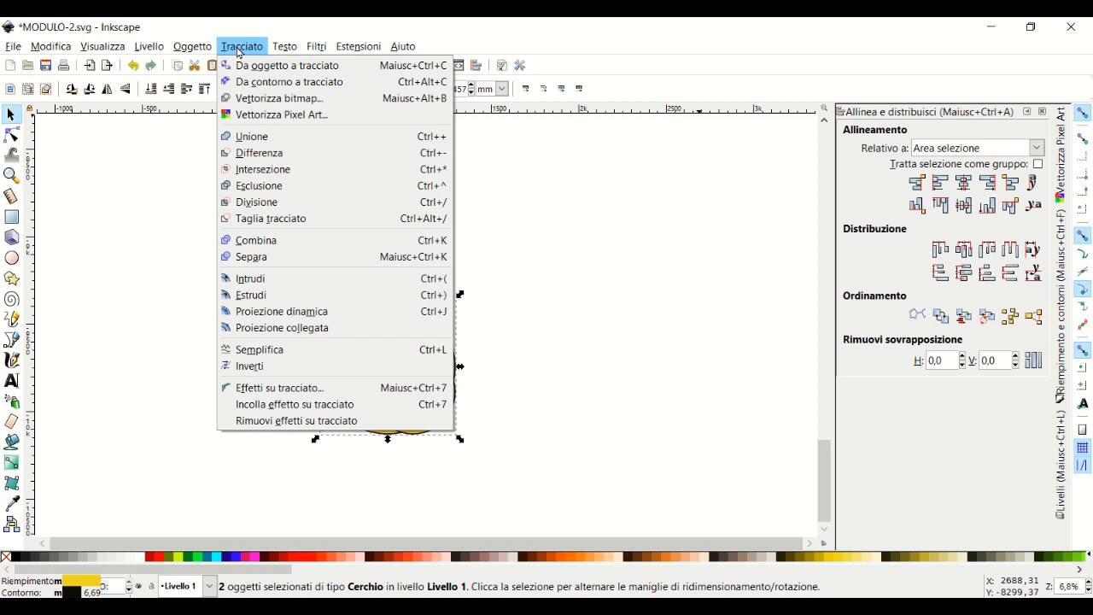
pyautogui.click(255, 154)
# Step: Duplicate the crescent, mirror the copy horizontally, rotate it 90° clockwise and place it against the original's right side
pyautogui.rightClick(399, 339)
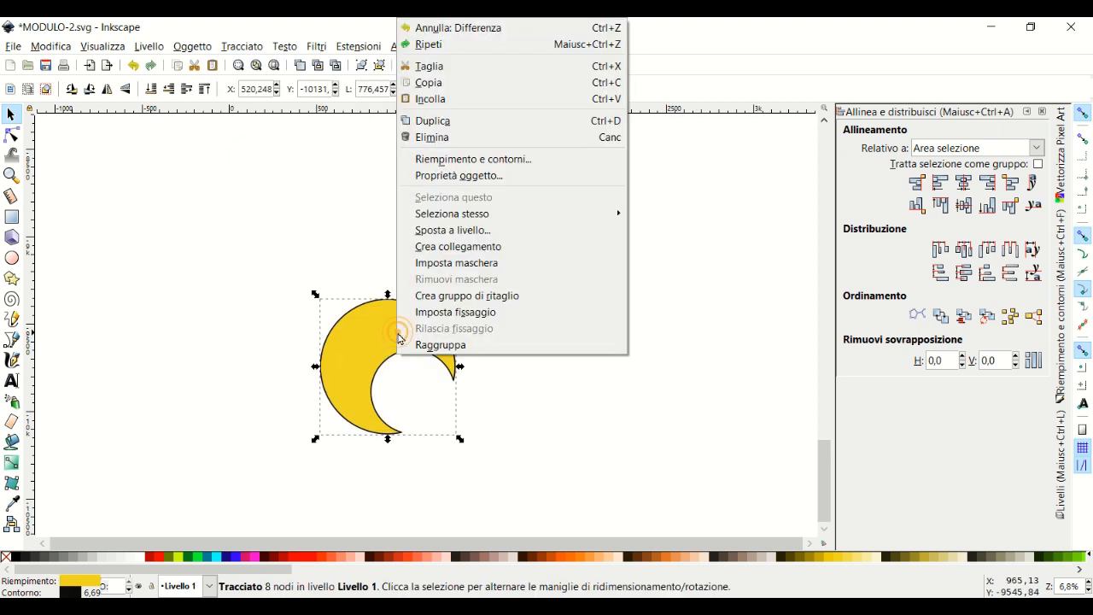
pyautogui.click(433, 121)
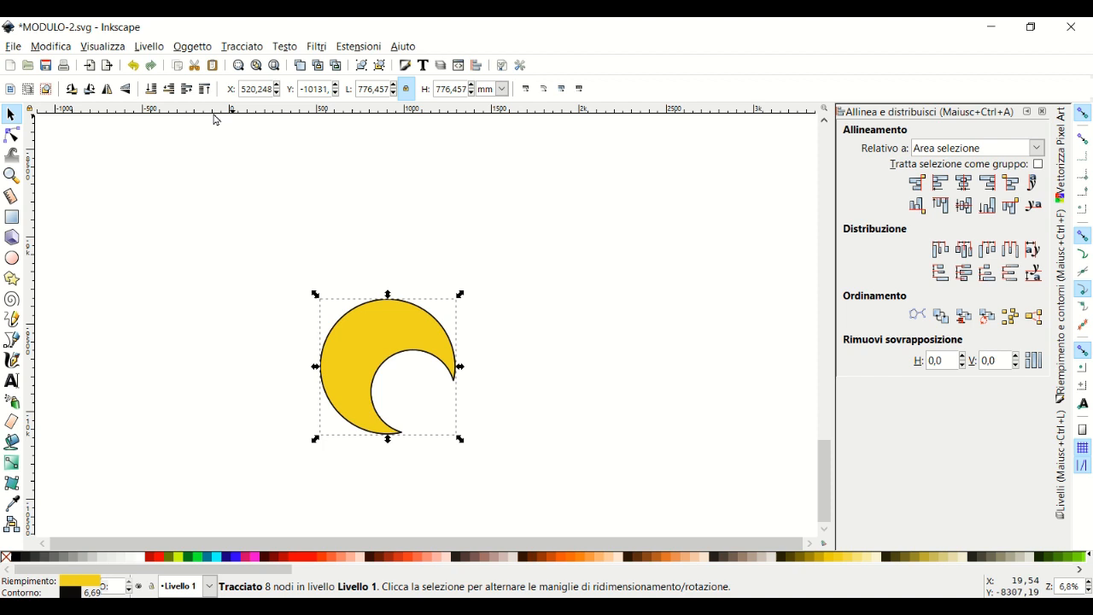
pyautogui.click(106, 89)
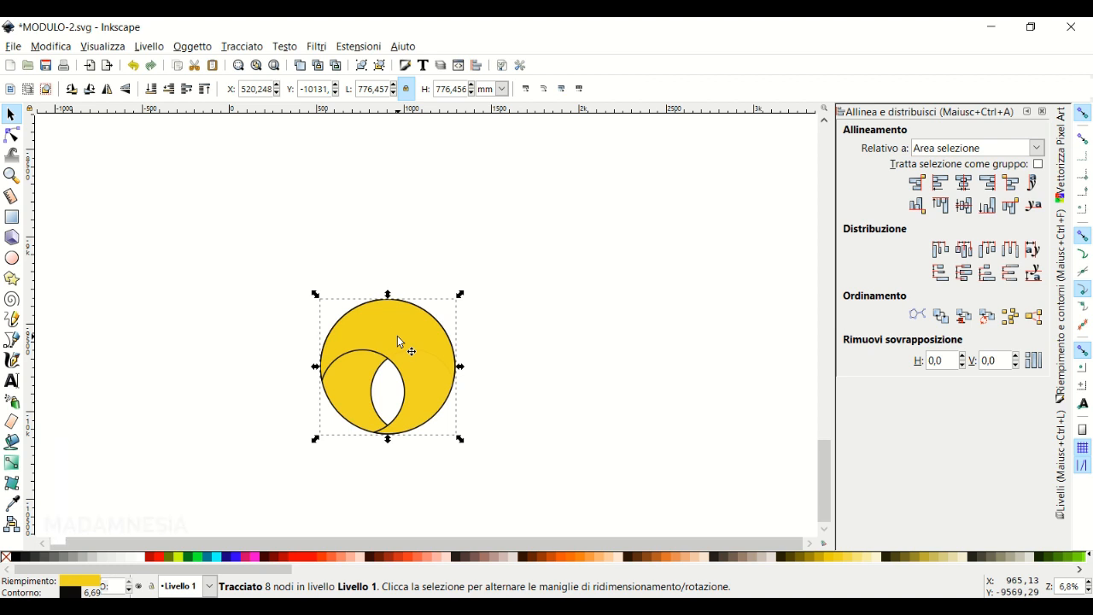
pyautogui.click(89, 89)
pyautogui.moveTo(413, 425); pyautogui.dragTo(511, 415)
# Step: Merge both crescents into one S-shaped path with the Union operation
pyautogui.hotkey('ctrl', 'a')
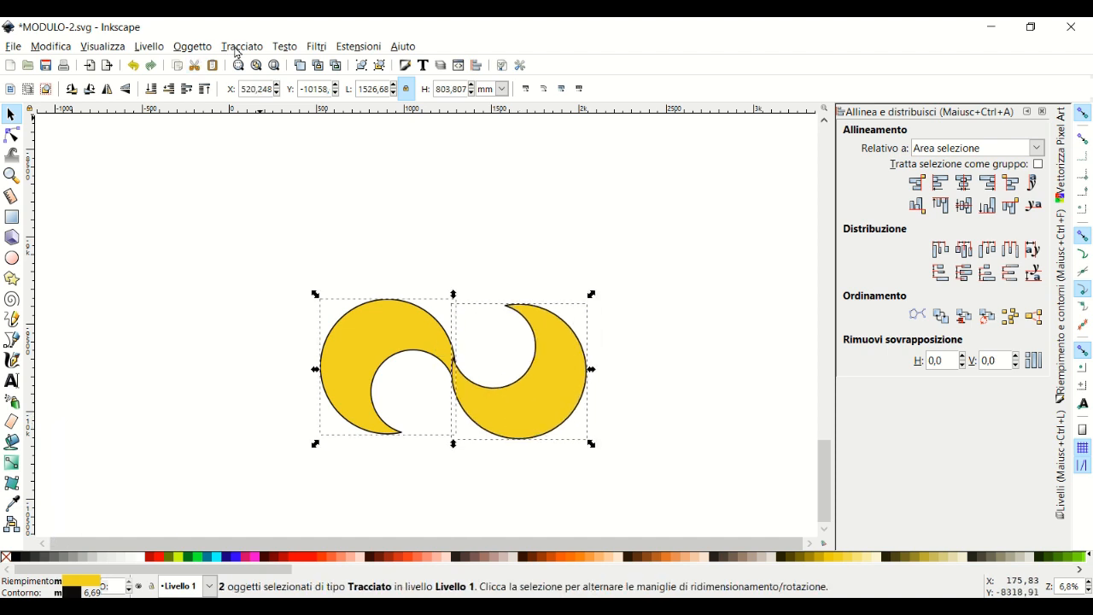
pyautogui.click(242, 46)
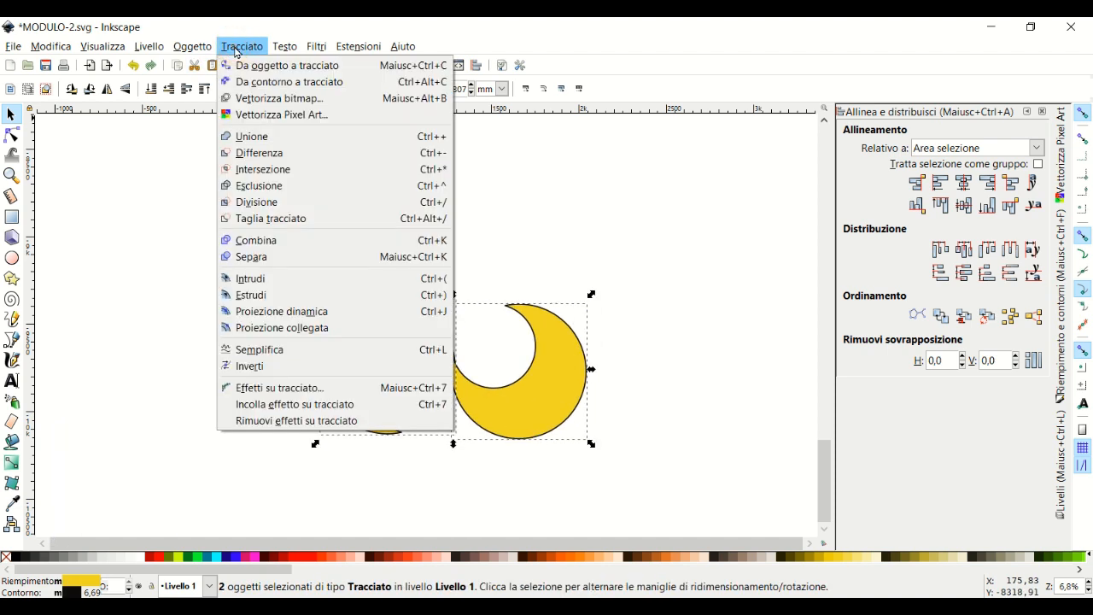
pyautogui.click(252, 137)
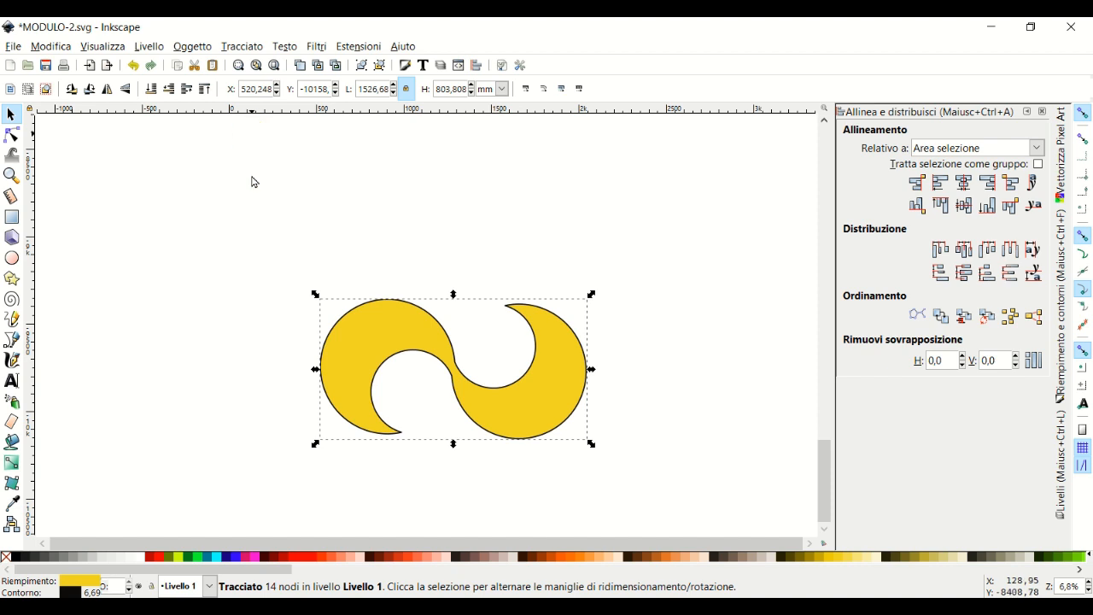
# Step: Rotate the S-shaped path about 90° counterclockwise so it stands upright, and move it up and to the left
pyautogui.click(549, 394)
pyautogui.moveTo(591, 294); pyautogui.dragTo(373, 190)
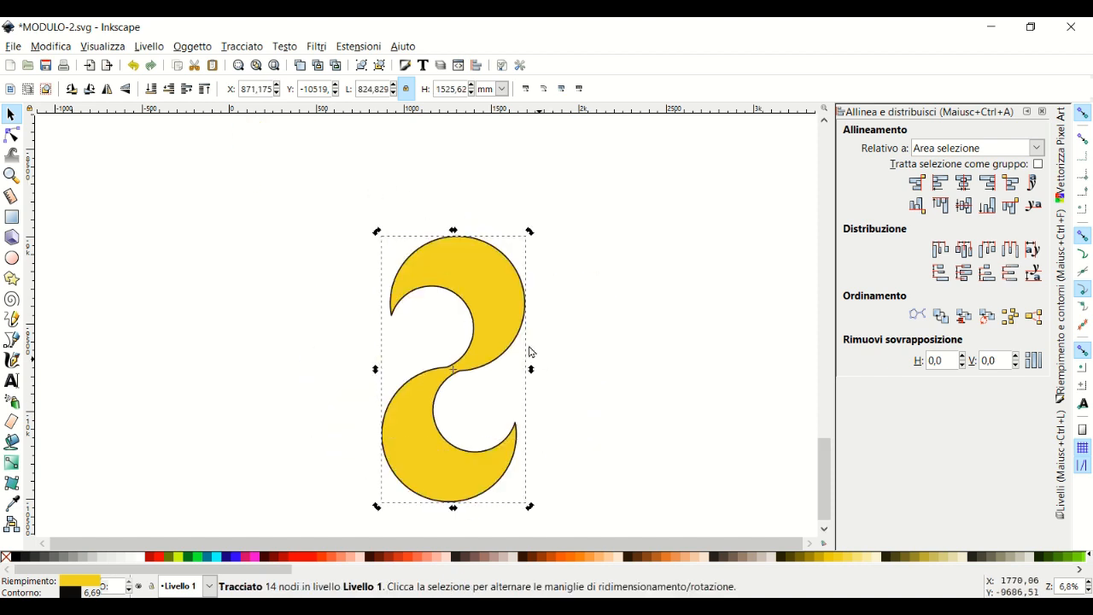
pyautogui.moveTo(519, 278); pyautogui.dragTo(470, 230)
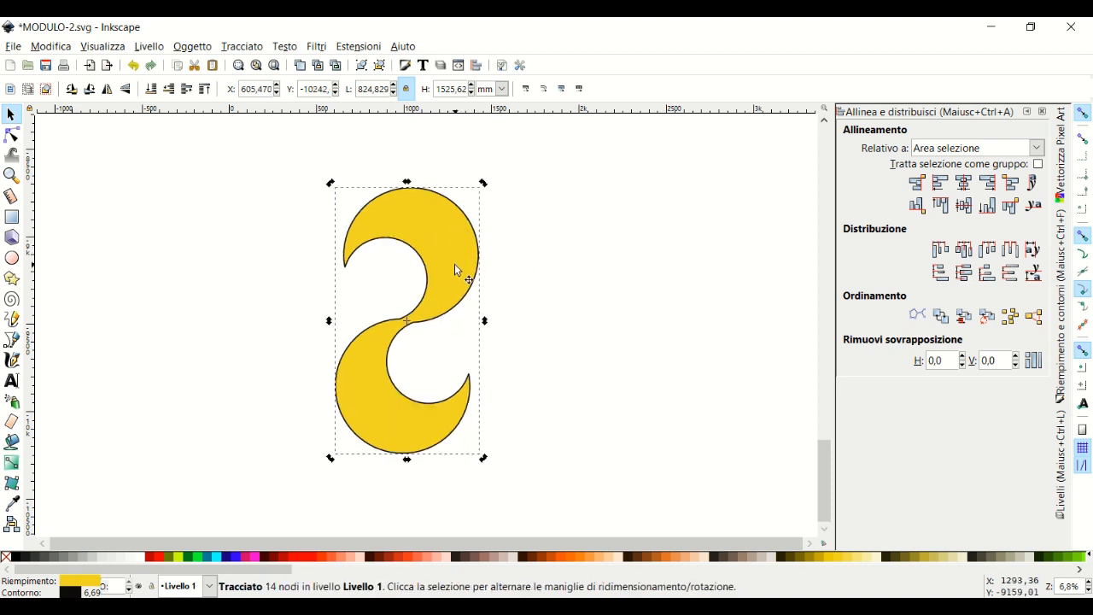
pyautogui.click(482, 183)
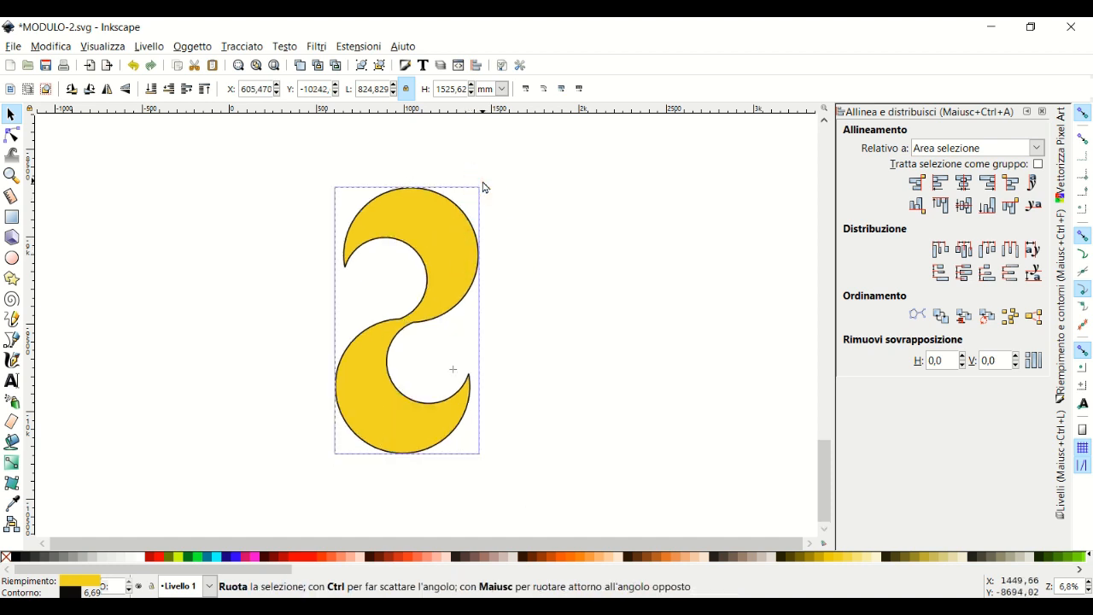
# Step: Duplicate the upright S shape and snap the copy's upper-left tip to the original's lower-right tip
pyautogui.rightClick(463, 261)
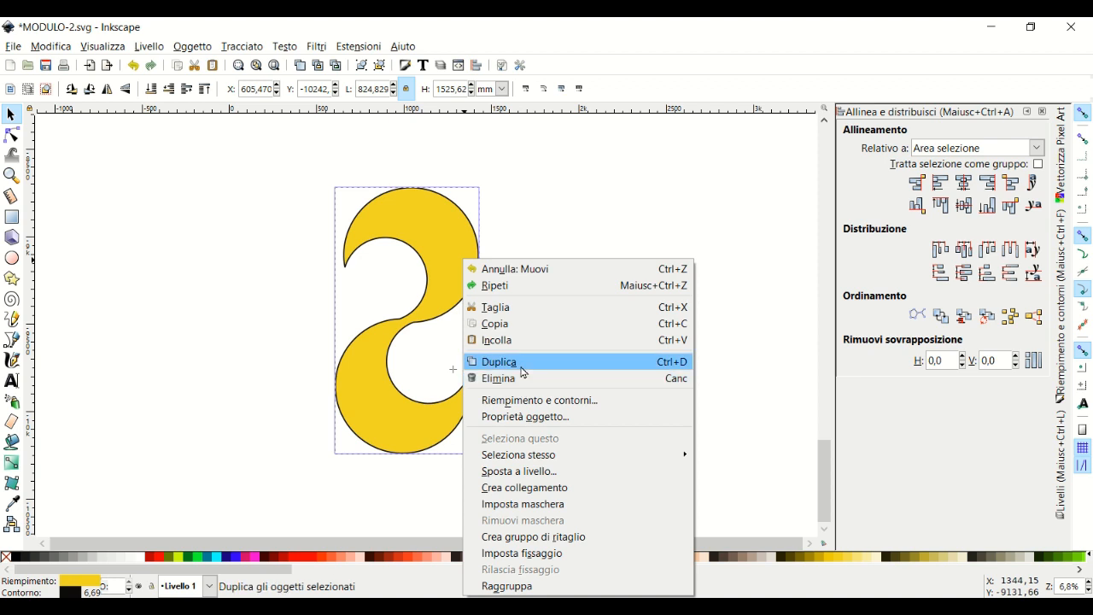
pyautogui.click(520, 365)
pyautogui.moveTo(476, 196); pyautogui.dragTo(632, 296)
pyautogui.moveTo(602, 329); pyautogui.dragTo(542, 356)
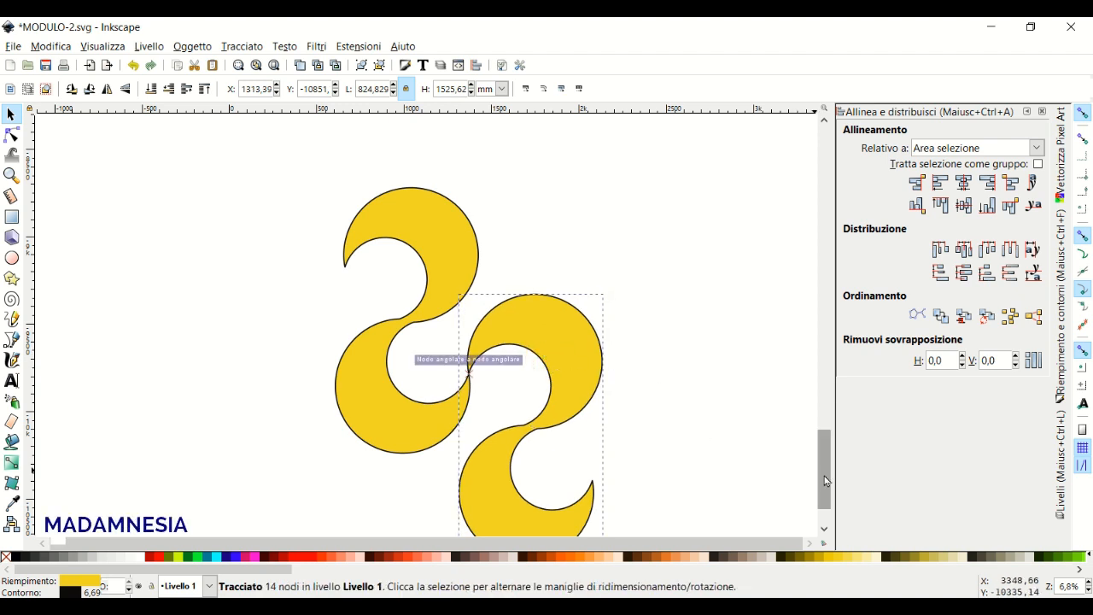
# Step: Group the two linked S shapes
pyautogui.moveTo(824, 473); pyautogui.dragTo(822, 495)
pyautogui.moveTo(559, 281); pyautogui.dragTo(560, 281)
pyautogui.click(684, 329)
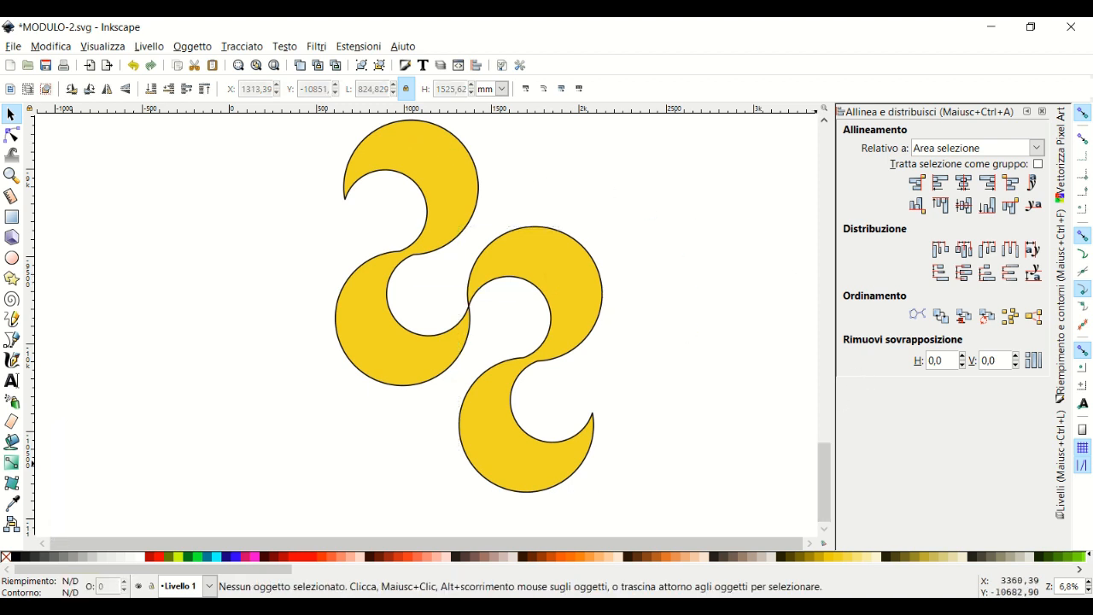
pyautogui.click(1089, 591)
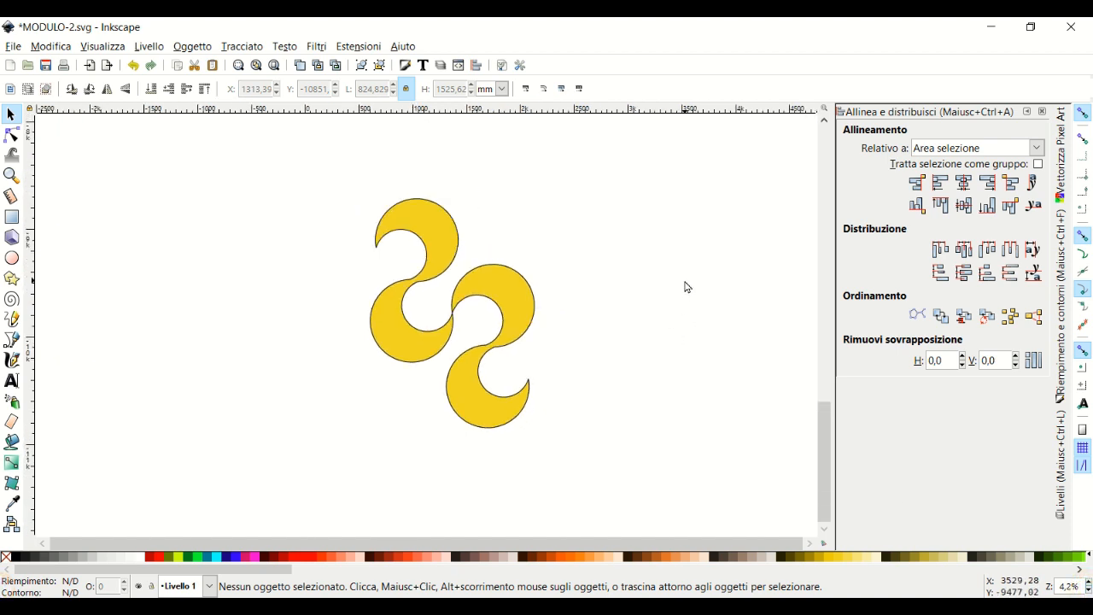
pyautogui.moveTo(341, 165); pyautogui.dragTo(591, 505)
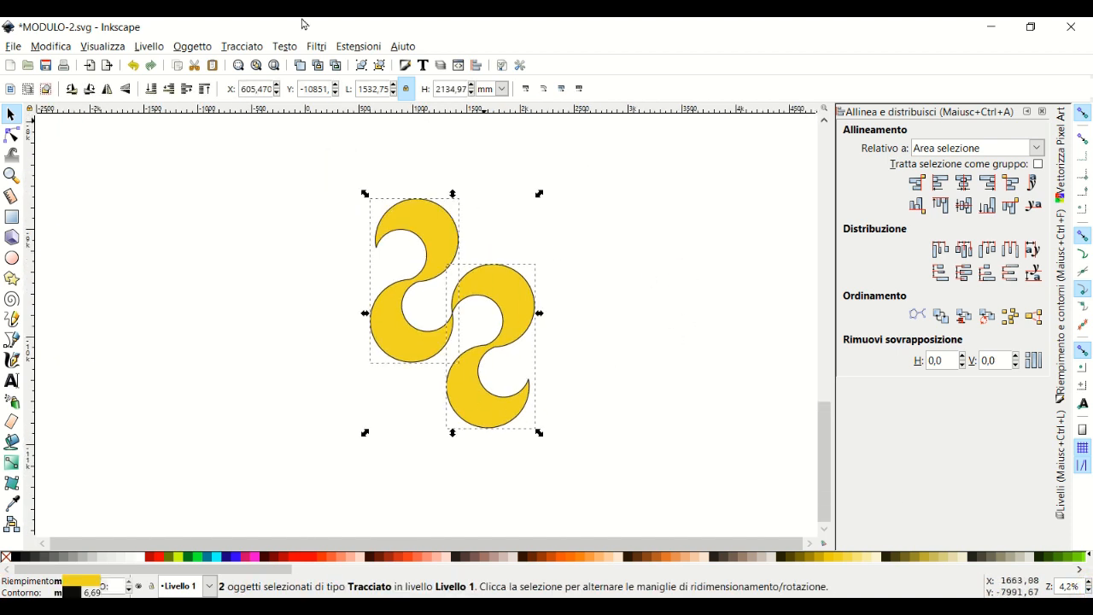
pyautogui.click(192, 47)
pyautogui.click(213, 154)
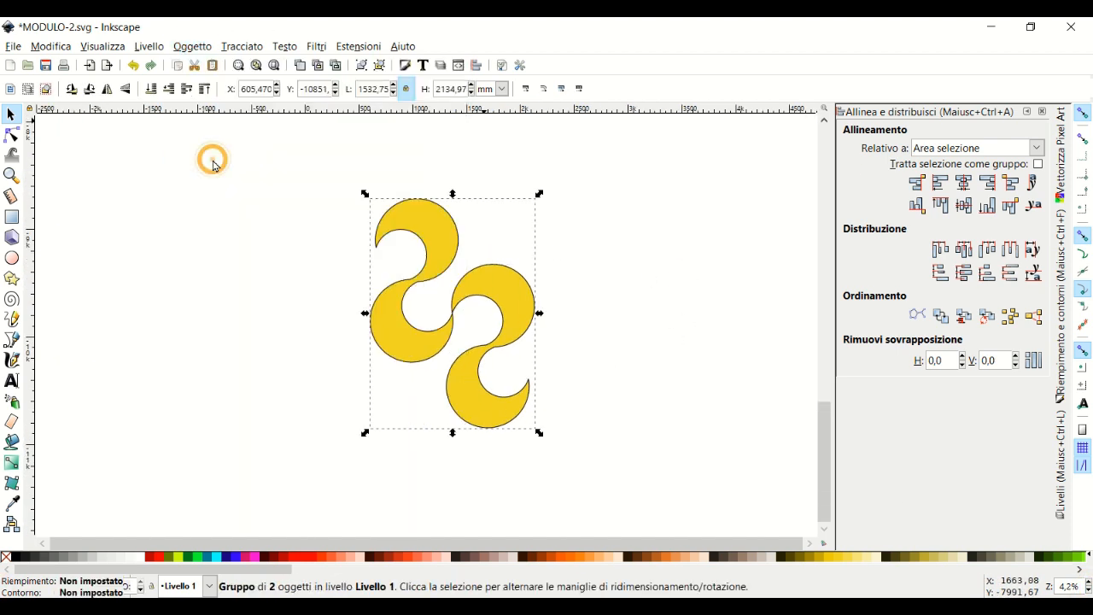
# Step: Move the group up and to the left, and attach a pasted copy to its lower-right end to extend the diagonal chain
pyautogui.moveTo(516, 314); pyautogui.dragTo(317, 265)
pyautogui.rightClick(313, 257)
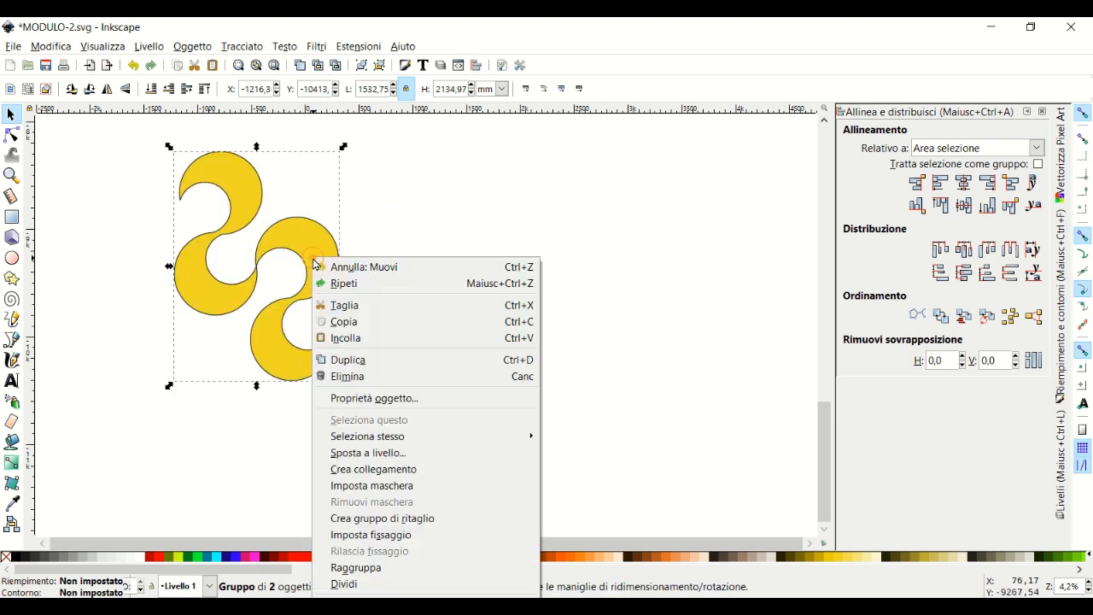
pyautogui.click(346, 320)
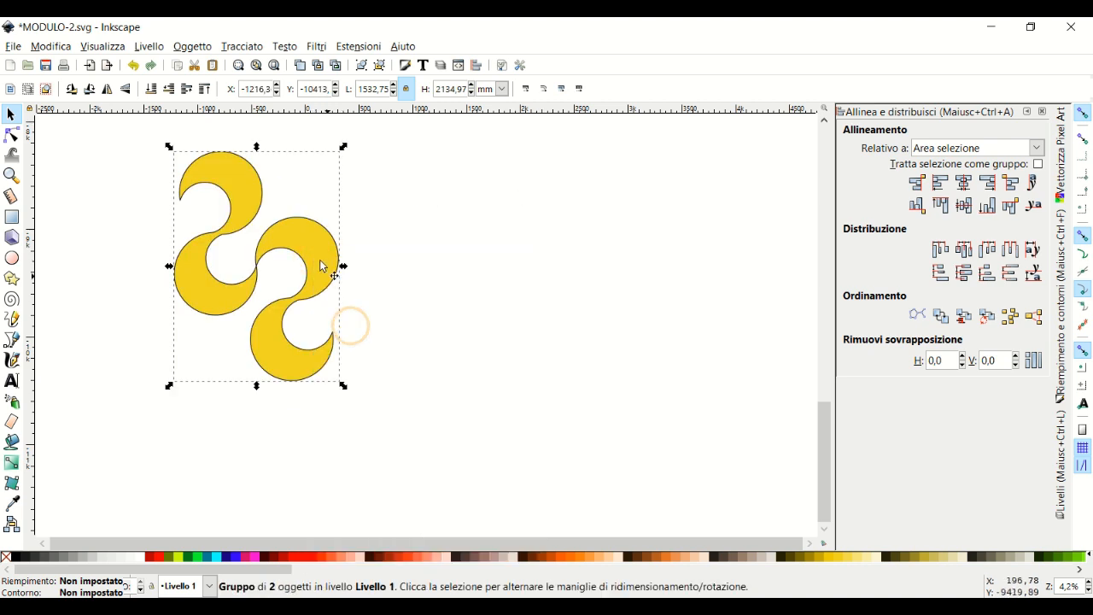
pyautogui.rightClick(431, 245)
pyautogui.click(482, 318)
pyautogui.moveTo(476, 270); pyautogui.dragTo(393, 338)
# Step: Try to merge the two groups of the chain with the Union operation
pyautogui.click(549, 284)
pyautogui.moveTo(827, 397); pyautogui.dragTo(826, 410)
pyautogui.moveTo(79, 217)
pyautogui.mouseDown()
pyautogui.moveTo(90, 133)
pyautogui.moveTo(580, 524)
pyautogui.mouseUp()
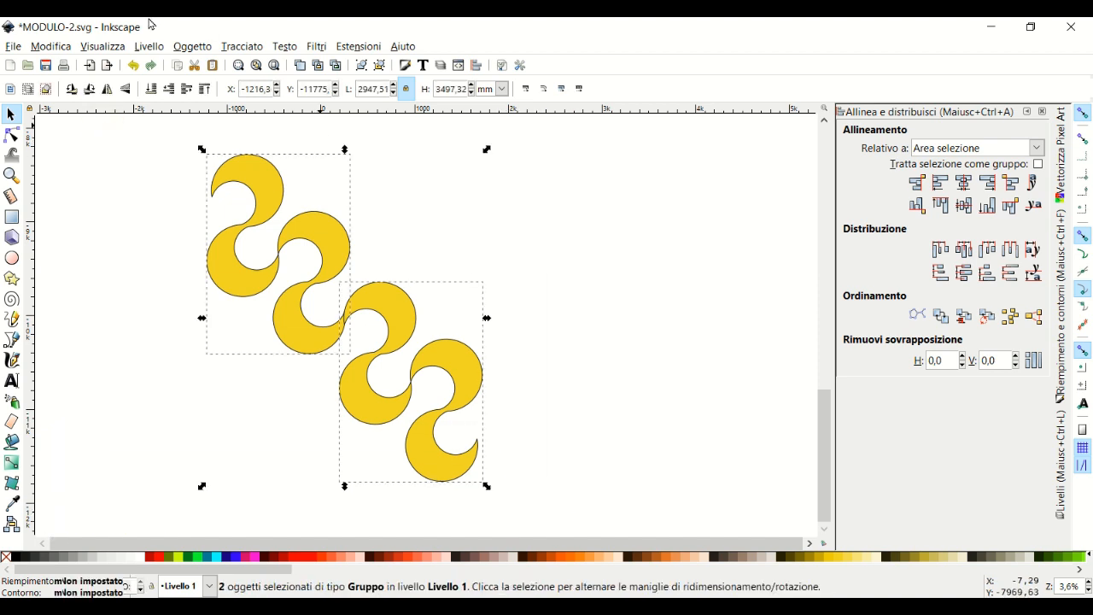
pyautogui.click(249, 50)
pyautogui.click(263, 139)
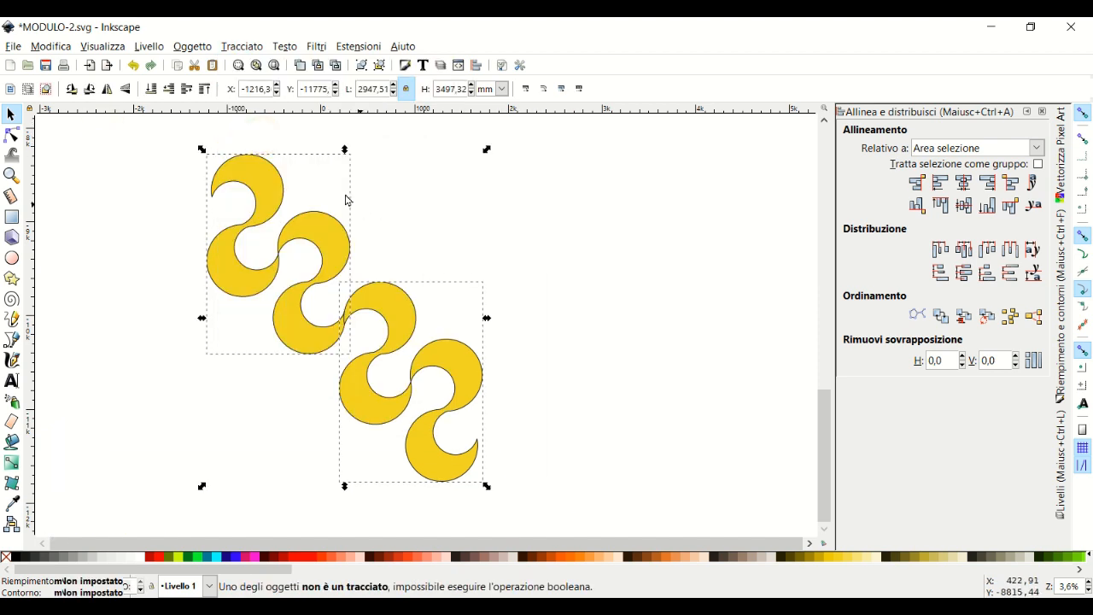
pyautogui.click(580, 211)
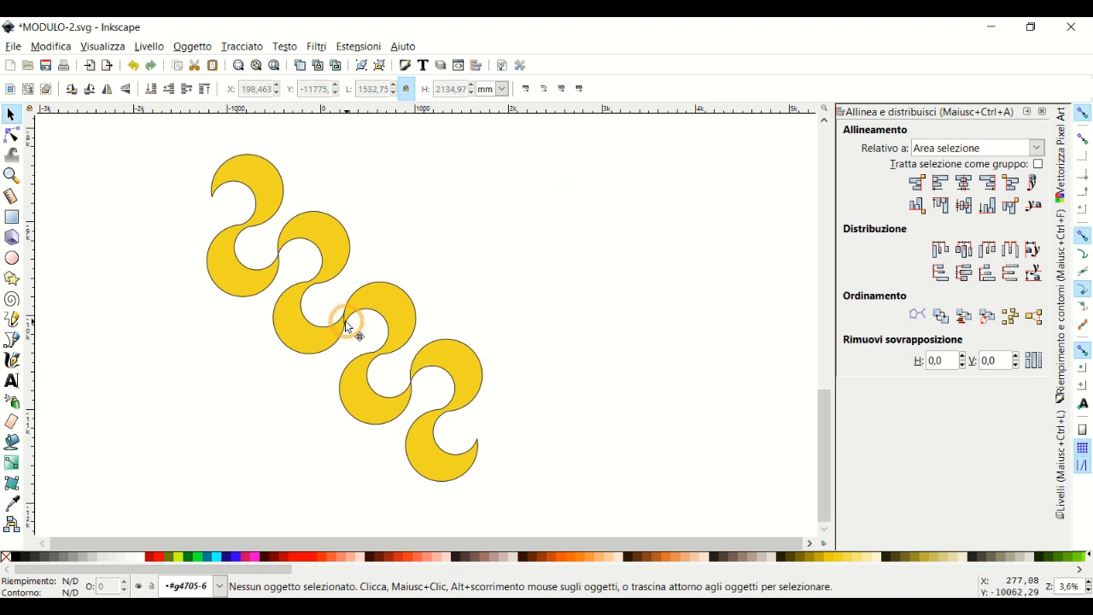
# Step: Select the two middle S shapes inside the groups and merge them into one path with Union
pyautogui.click(348, 326)
pyautogui.click(11, 135)
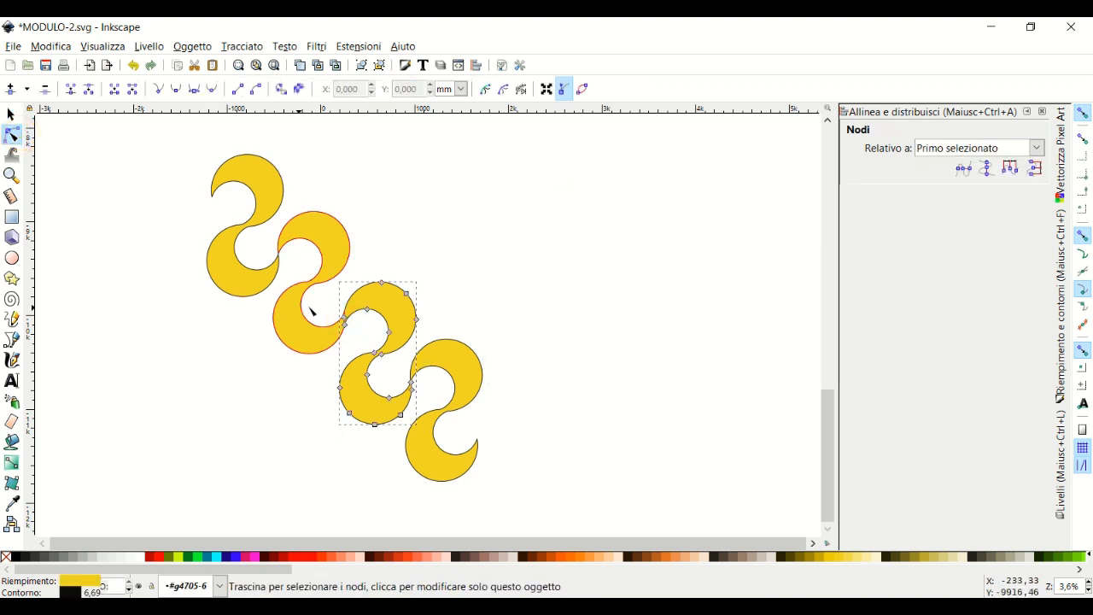
pyautogui.scroll(1, 341, 329)
pyautogui.keyDown('shift'); pyautogui.click(339, 364); pyautogui.keyUp('shift')
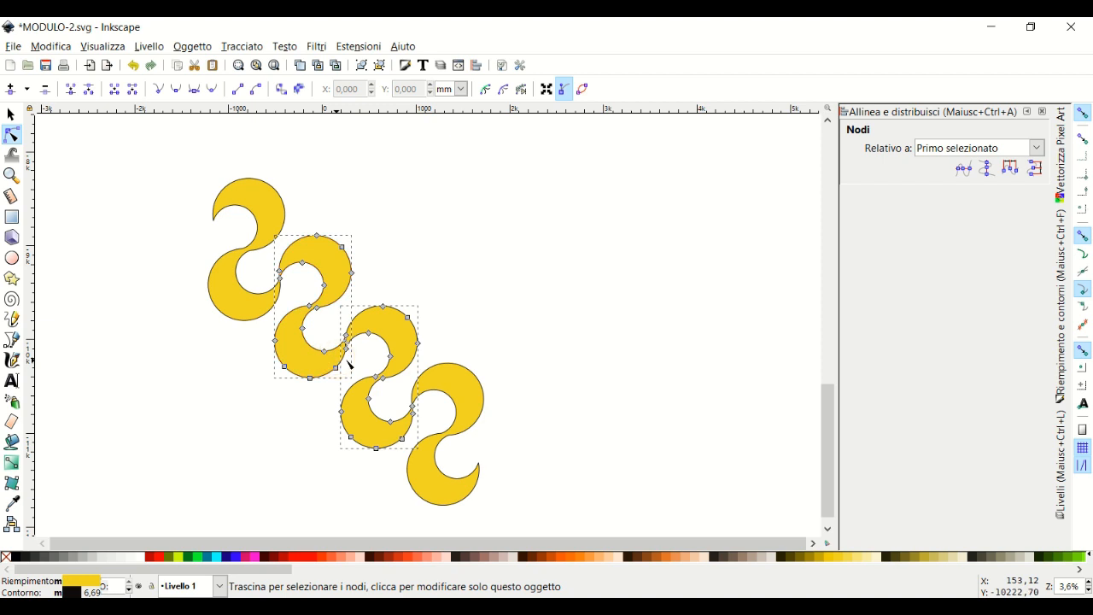
pyautogui.click(238, 47)
pyautogui.click(256, 138)
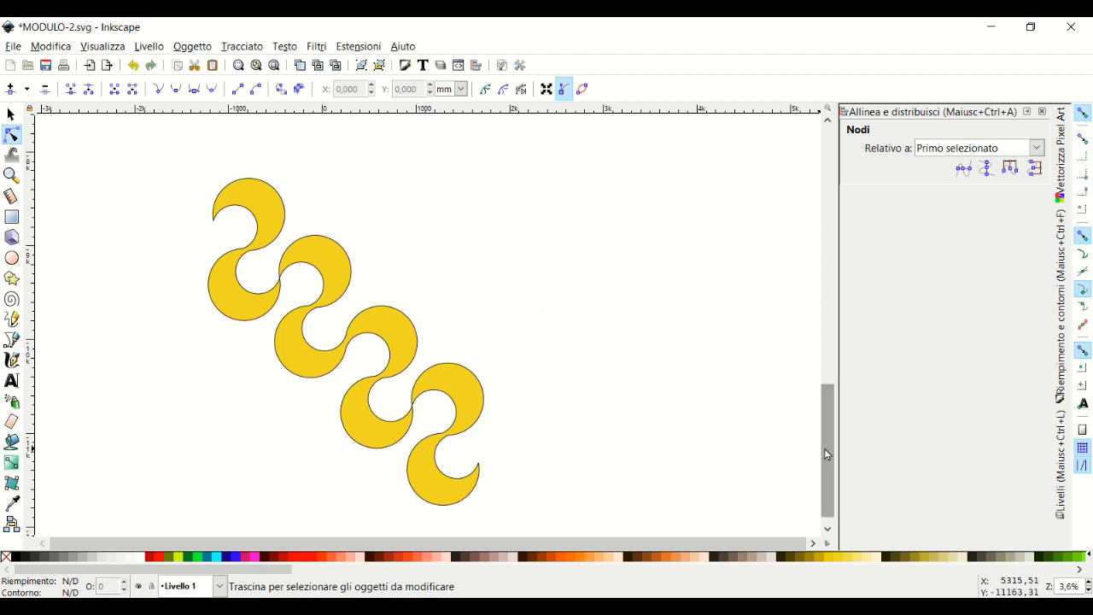
# Step: Group all parts of the diagonal chain and rotate the group counterclockwise until it lies horizontally
pyautogui.click(11, 114)
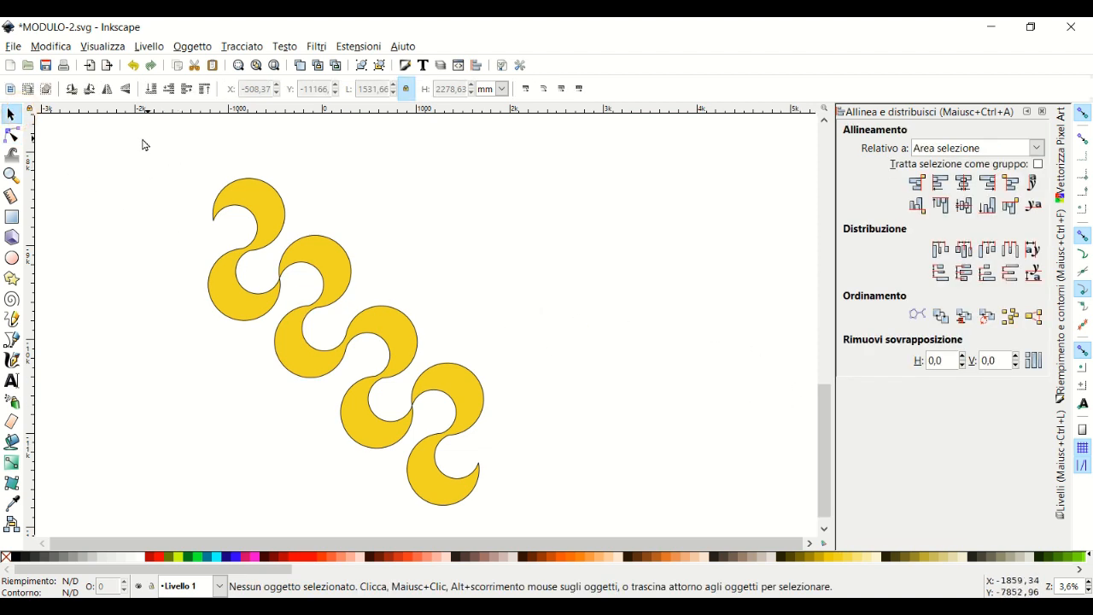
pyautogui.moveTo(123, 142); pyautogui.dragTo(598, 531)
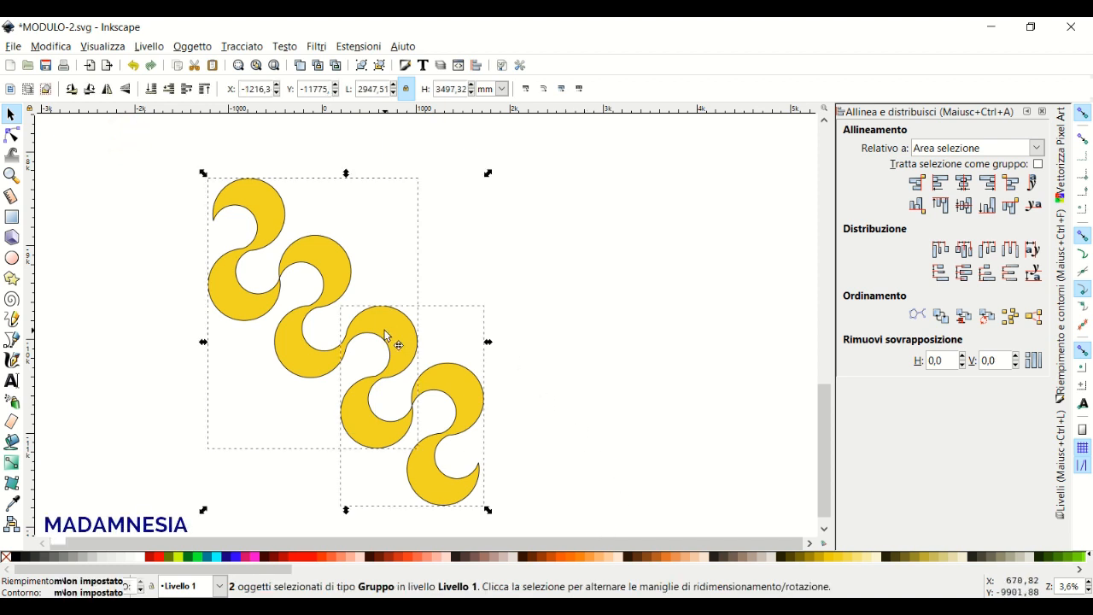
pyautogui.click(242, 47)
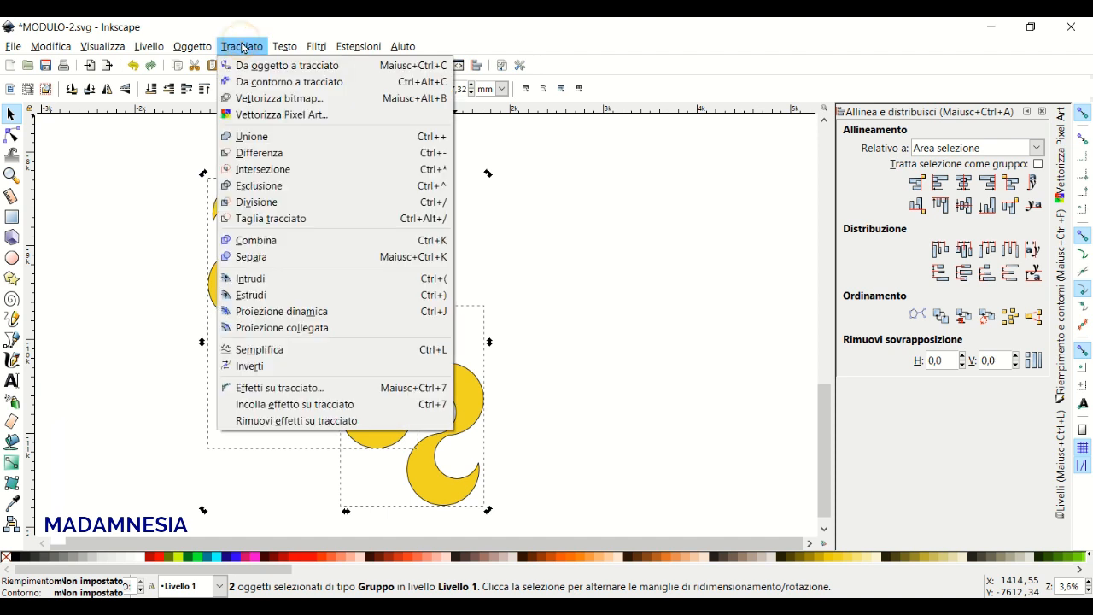
pyautogui.moveTo(192, 46)
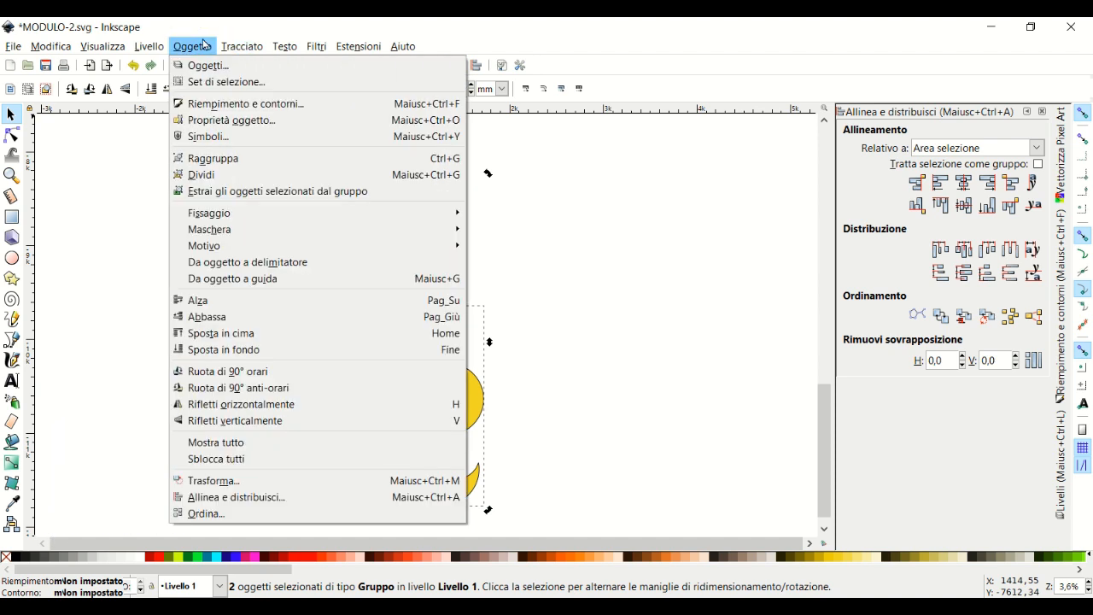
pyautogui.click(213, 157)
pyautogui.moveTo(487, 175); pyautogui.dragTo(554, 281)
# Step: Duplicate the horizontal chain, place the copy directly above so it slightly overlaps the original, and remove the copy's fill
pyautogui.rightClick(488, 316)
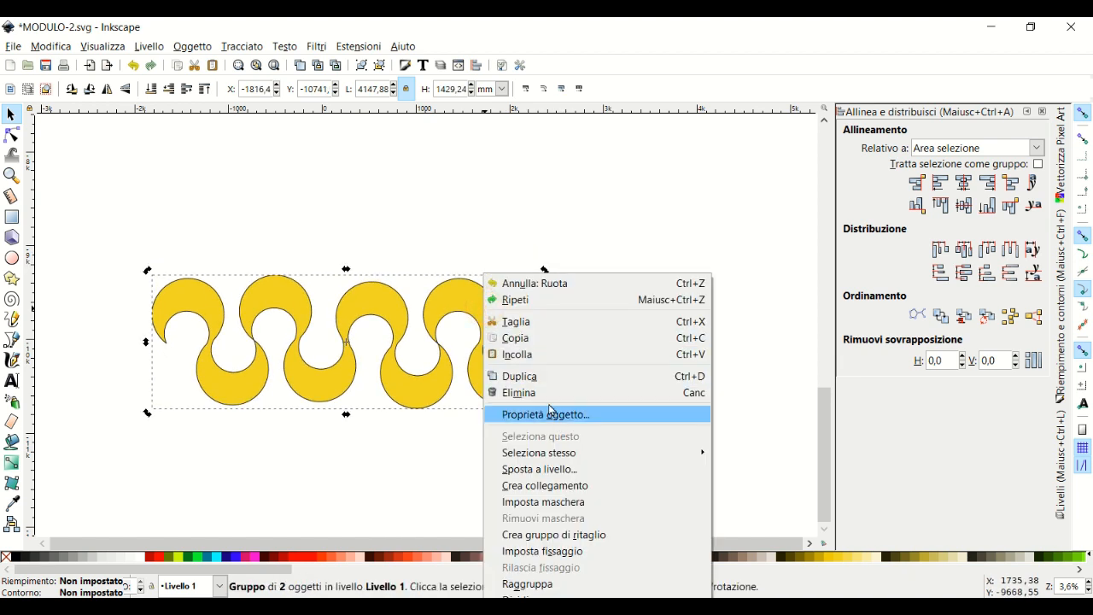
pyautogui.click(527, 375)
pyautogui.moveTo(449, 333); pyautogui.dragTo(447, 231)
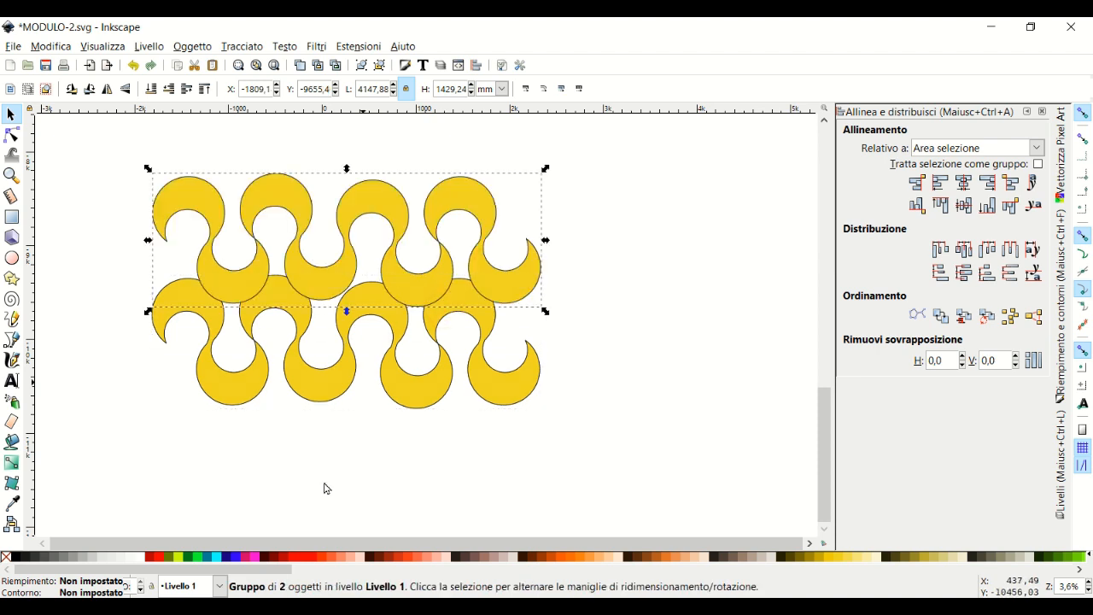
pyautogui.click(8, 557)
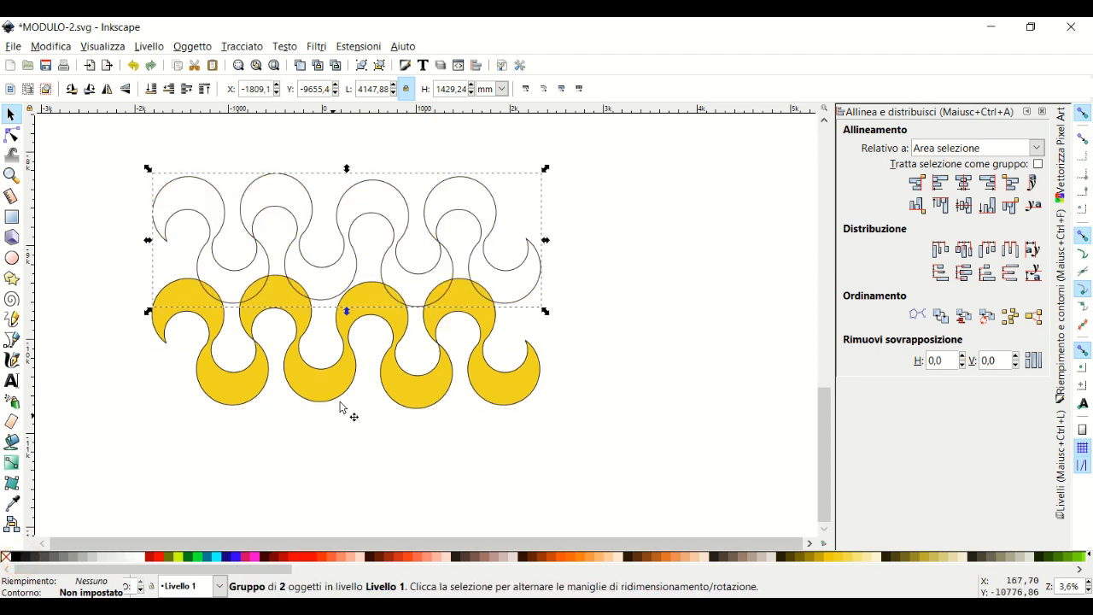
# Step: Fill the upper chain copy with black and reposition both chains so the black one slightly overlaps the yellow one below it
pyautogui.click(14, 563)
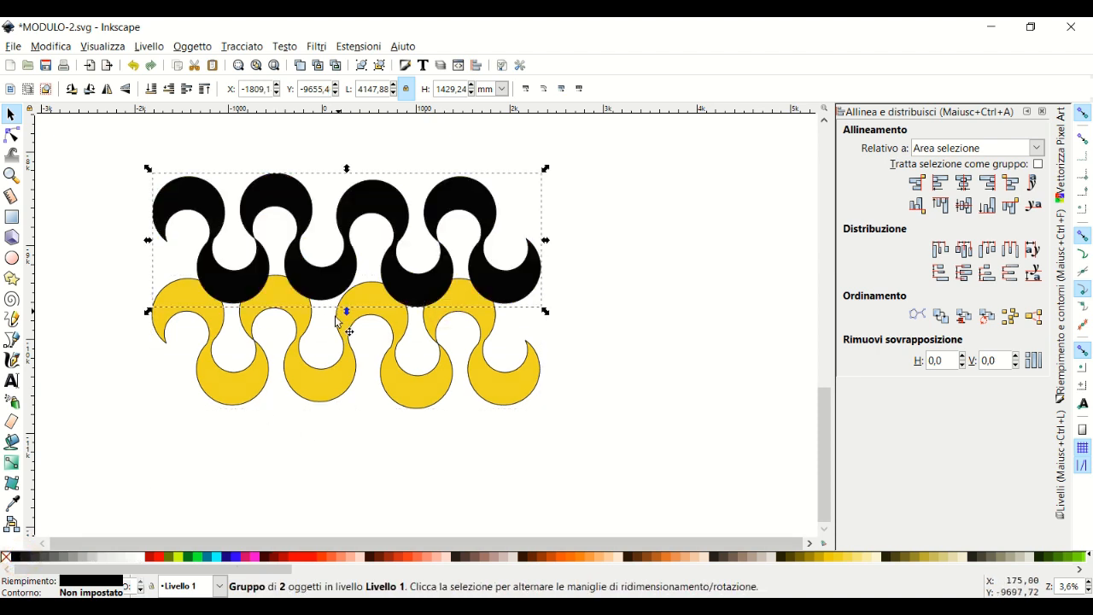
pyautogui.click(395, 386)
pyautogui.moveTo(420, 395); pyautogui.dragTo(438, 448)
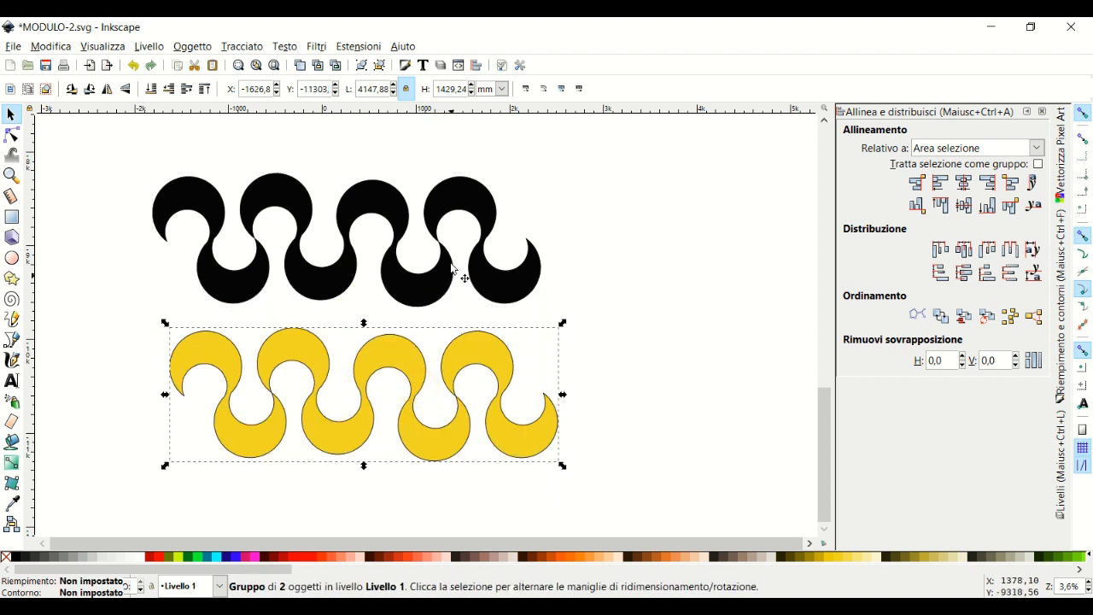
pyautogui.moveTo(454, 268); pyautogui.dragTo(456, 319)
pyautogui.click(469, 385)
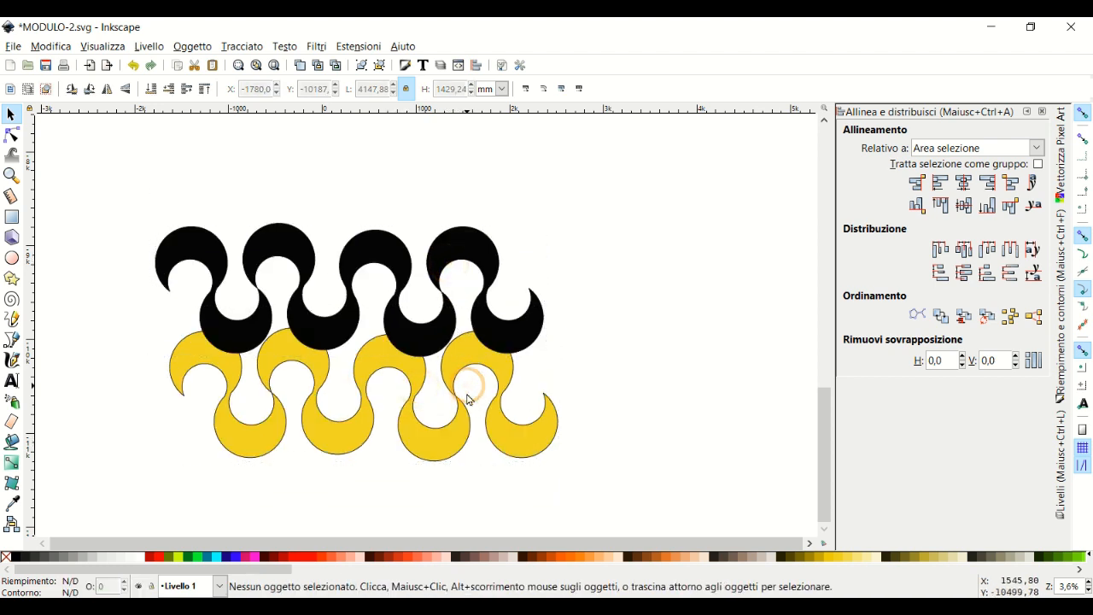
# Step: Raise the yellow chain above the black one and move it onto the black chain with a slight offset
pyautogui.click(469, 432)
pyautogui.click(193, 45)
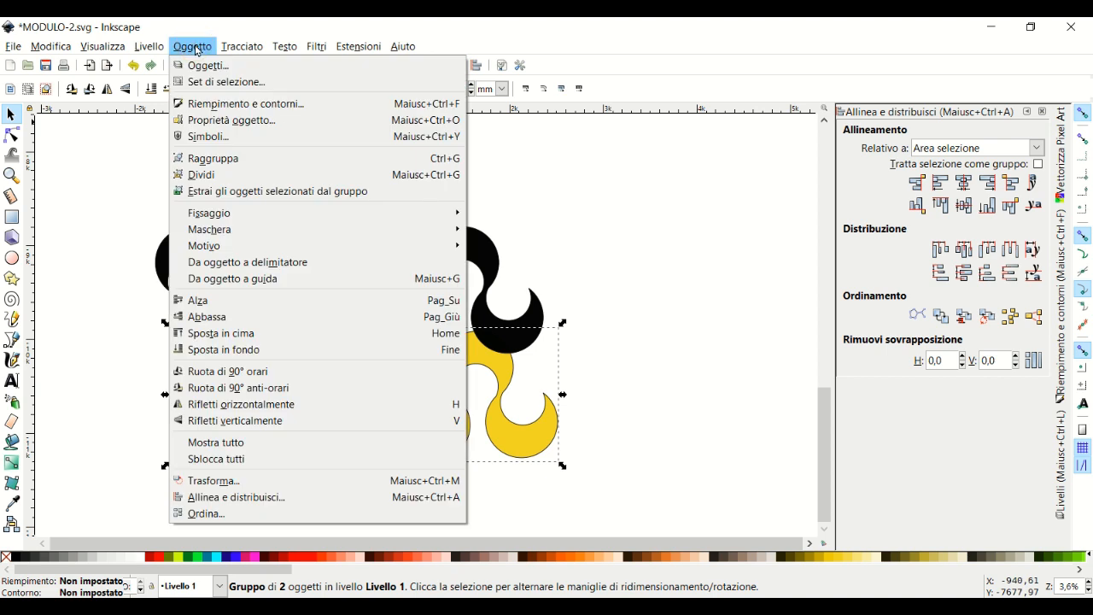
pyautogui.click(210, 300)
pyautogui.moveTo(487, 387); pyautogui.dragTo(481, 272)
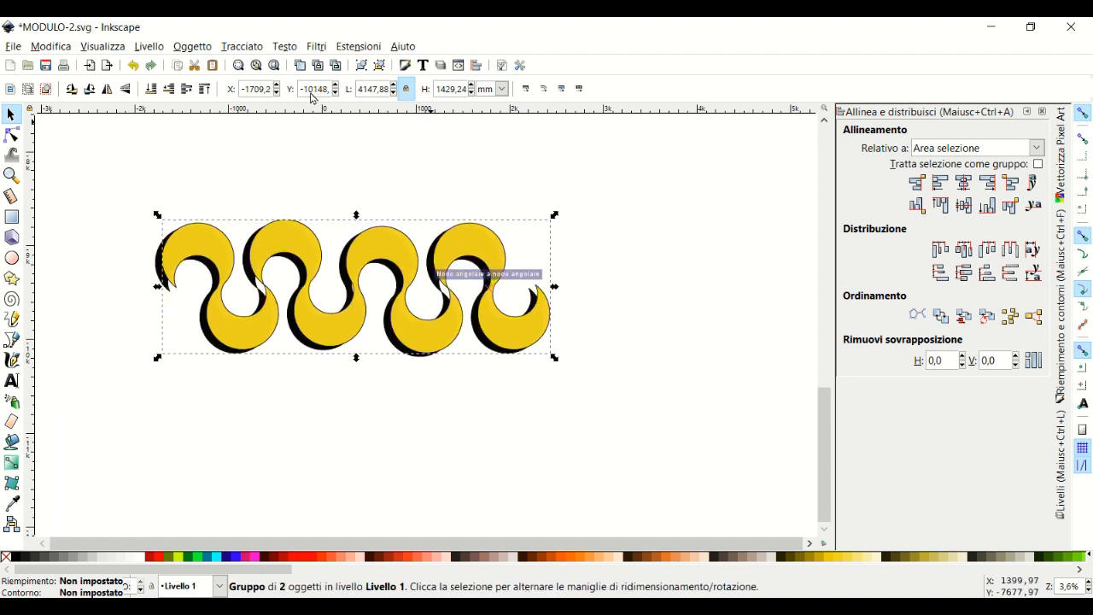
# Step: Fine-tune the yellow chain's position to X -1744,7 and Y about -10227 mm, leaving a thin black shadow along its upper edges
pyautogui.click(335, 93)
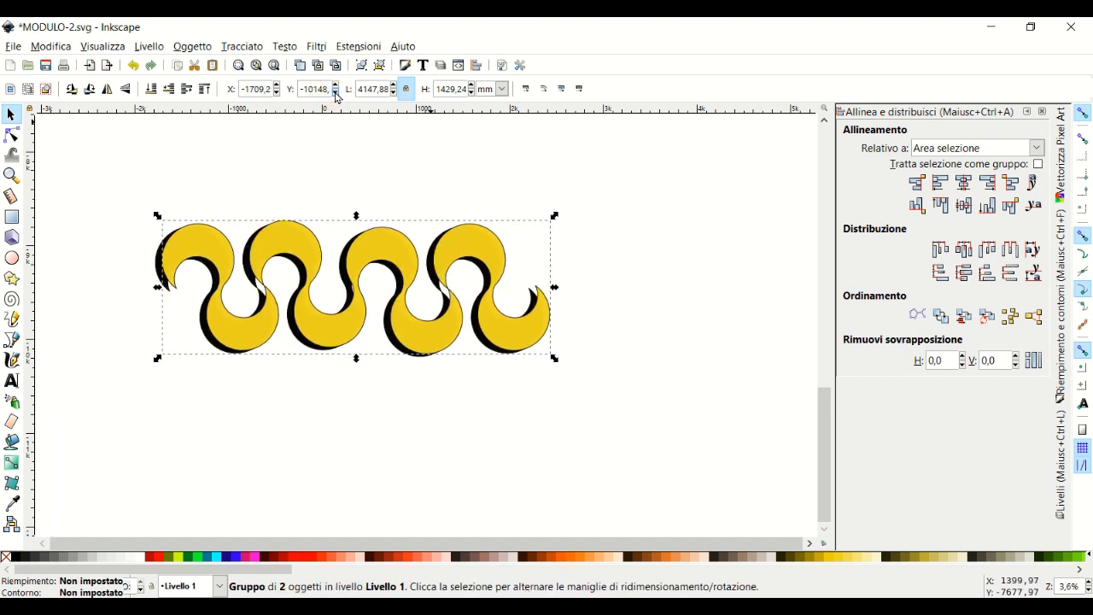
pyautogui.click(336, 94)
pyautogui.click(335, 84)
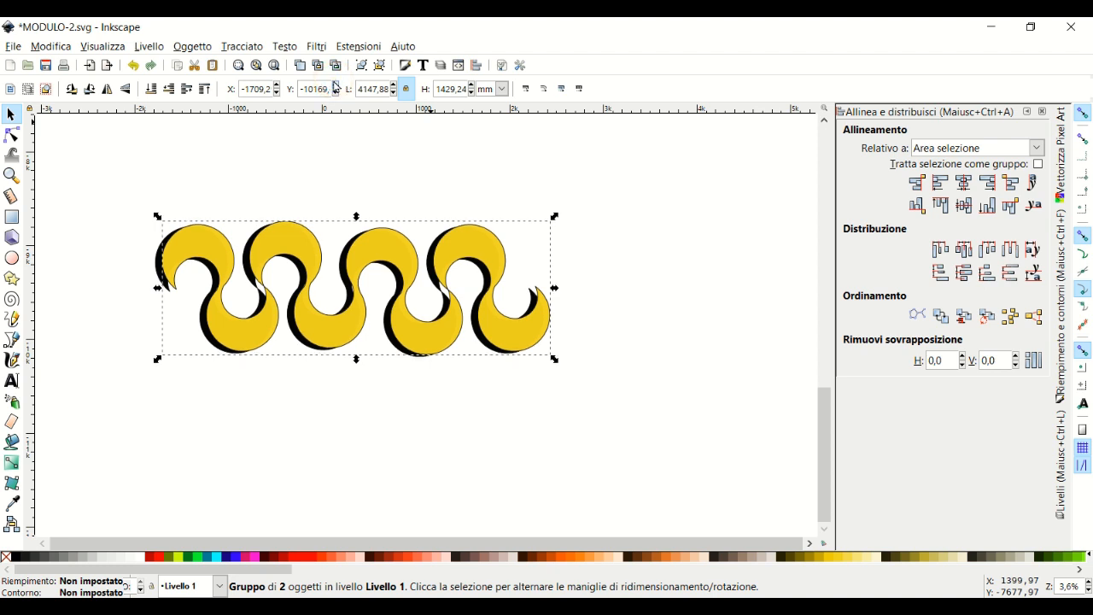
pyautogui.click(276, 93)
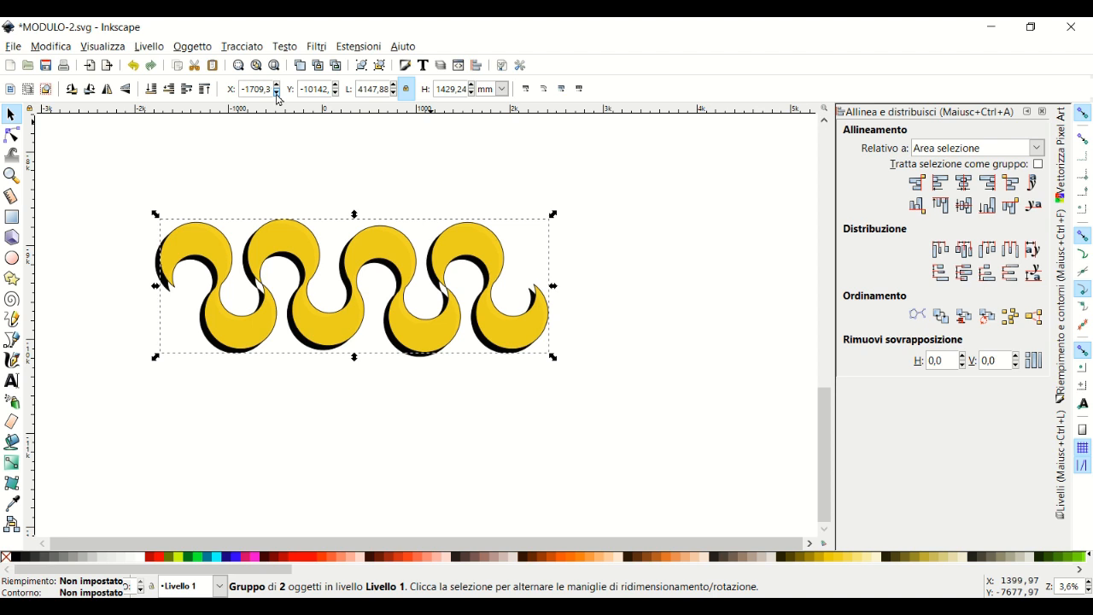
pyautogui.click(276, 94)
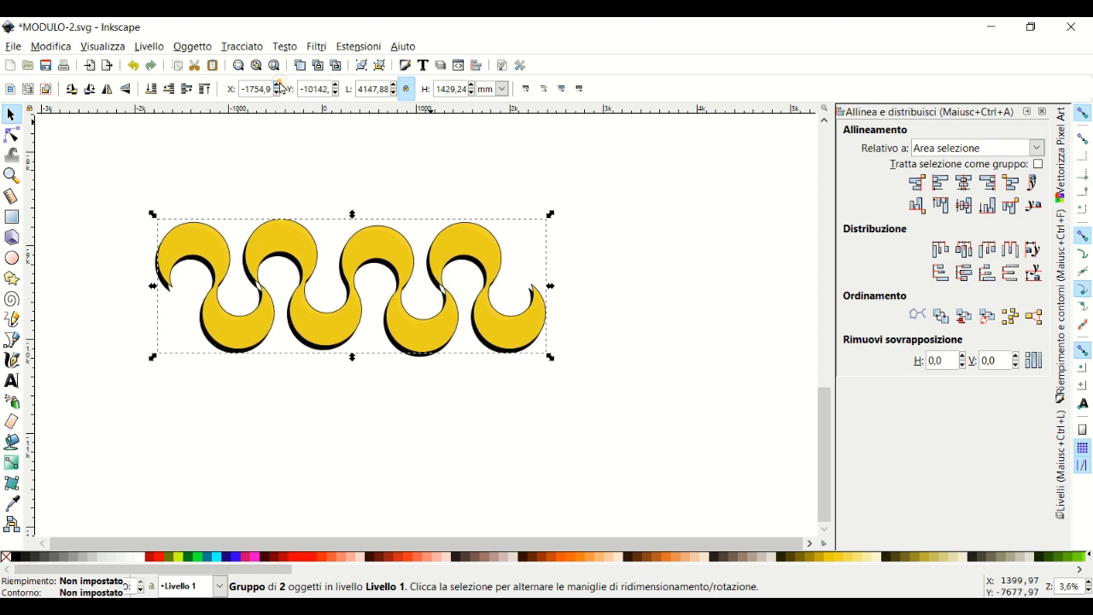
pyautogui.click(277, 85)
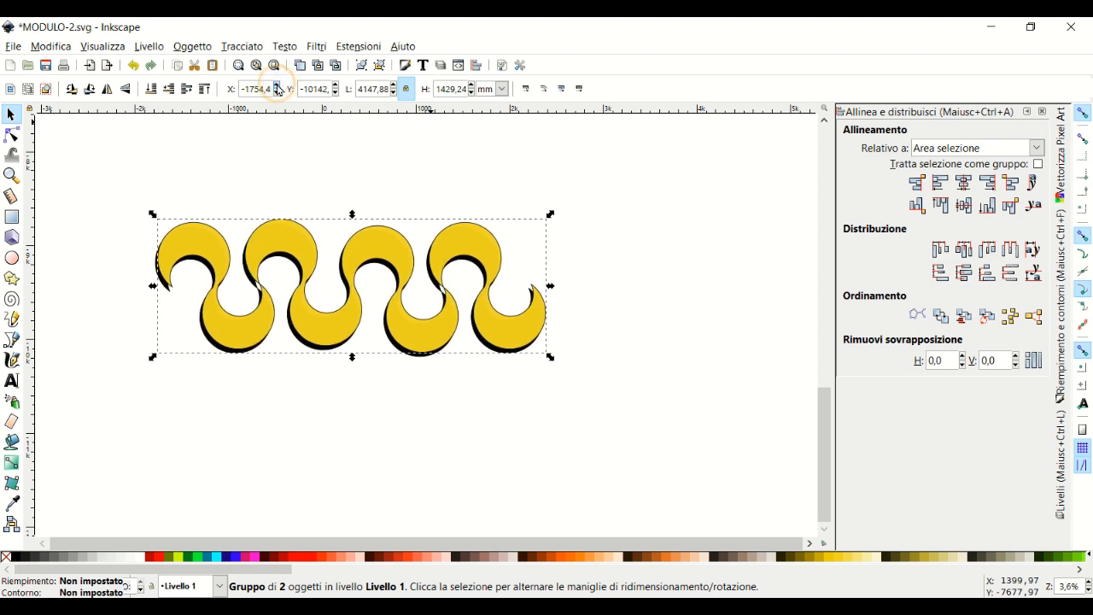
pyautogui.click(333, 86)
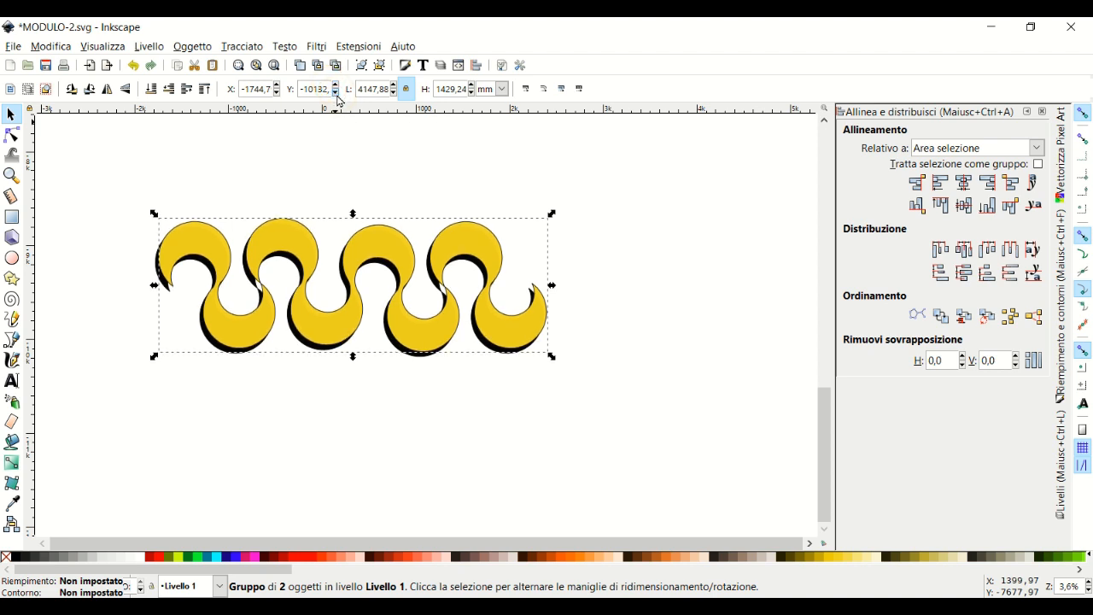
pyautogui.click(338, 97)
pyautogui.click(338, 97)
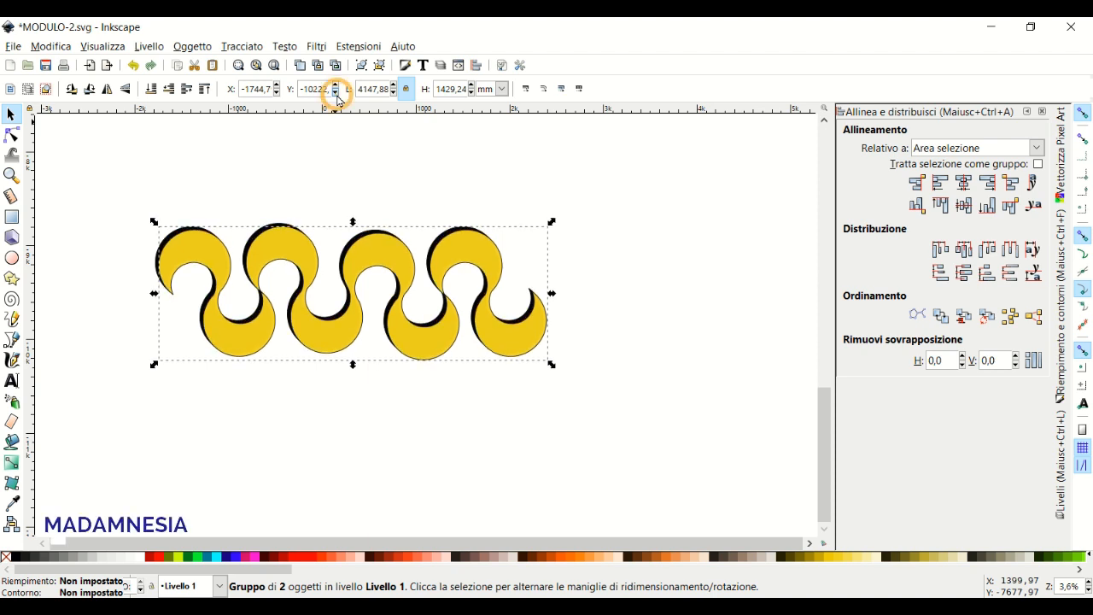
pyautogui.click(336, 94)
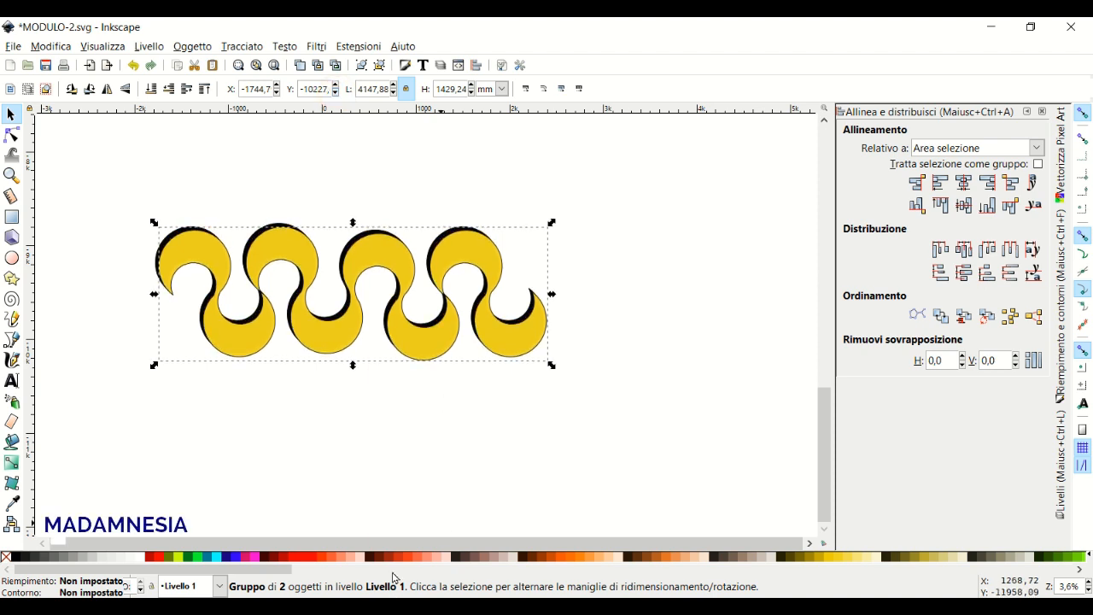
# Step: Select the yellow chain together with the black shadow chain behind it
pyautogui.moveTo(98, 176); pyautogui.dragTo(679, 494)
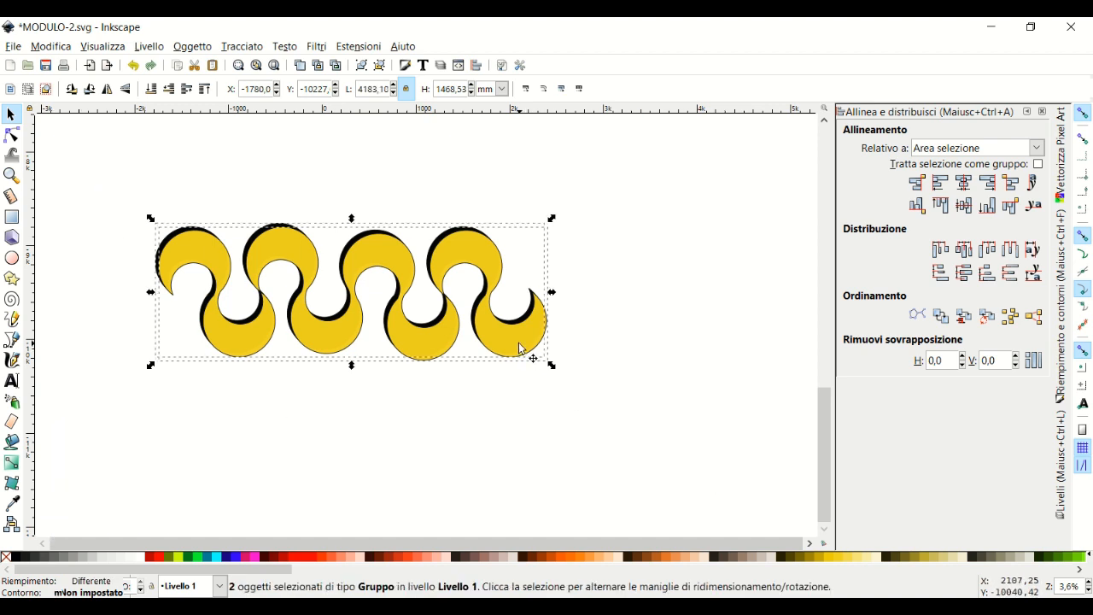
pyautogui.moveTo(512, 341); pyautogui.dragTo(610, 379)
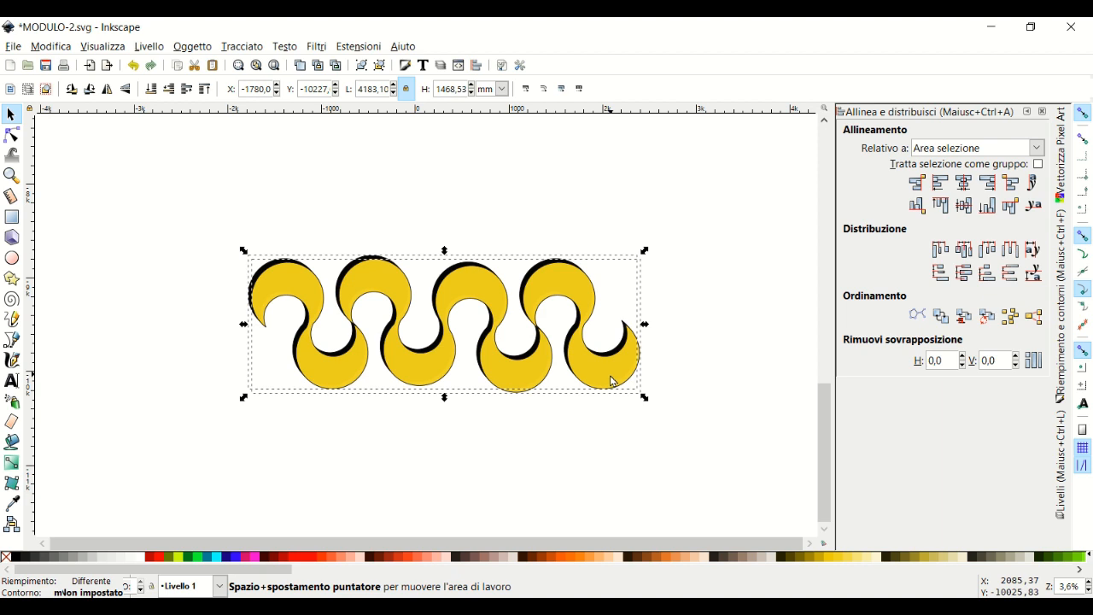
pyautogui.click(1087, 582)
pyautogui.click(1087, 582)
pyautogui.click(1086, 583)
pyautogui.click(1087, 583)
pyautogui.click(1087, 582)
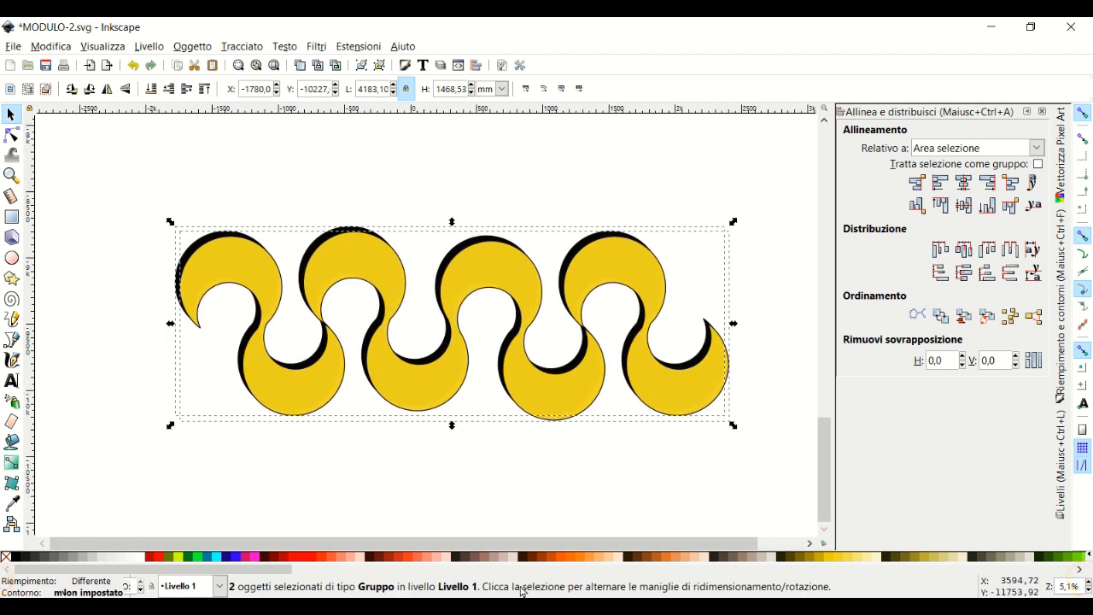
pyautogui.moveTo(507, 548); pyautogui.dragTo(539, 549)
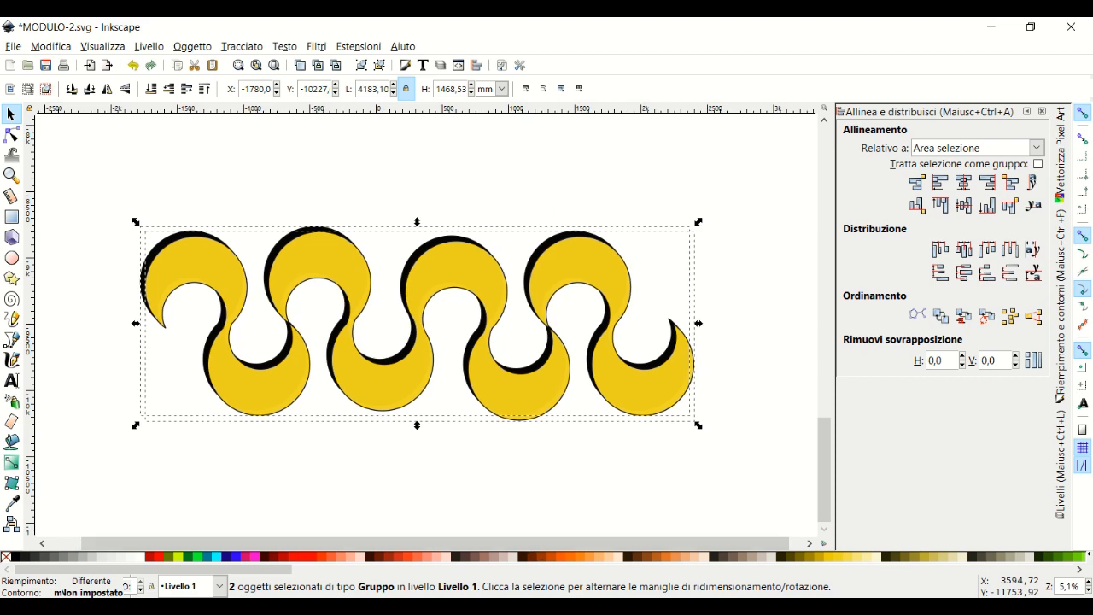